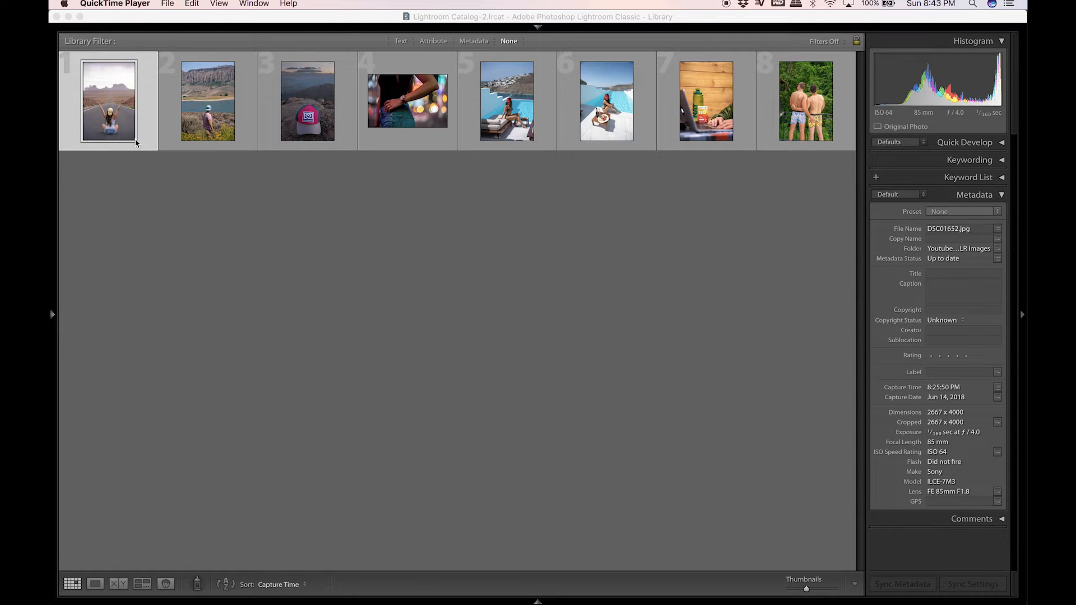
Step: Open the desert road photo in the Develop module and set its highlights to -49 and vibrance to +41
{"action": "left_click", "coordinate": [571, 21]}
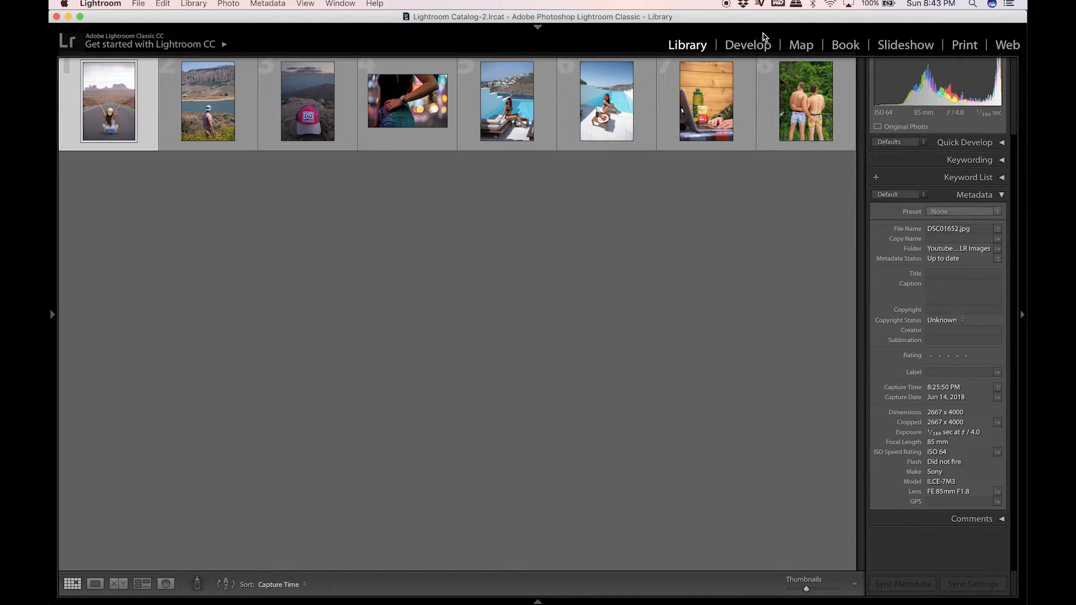
{"action": "left_click", "coordinate": [753, 44]}
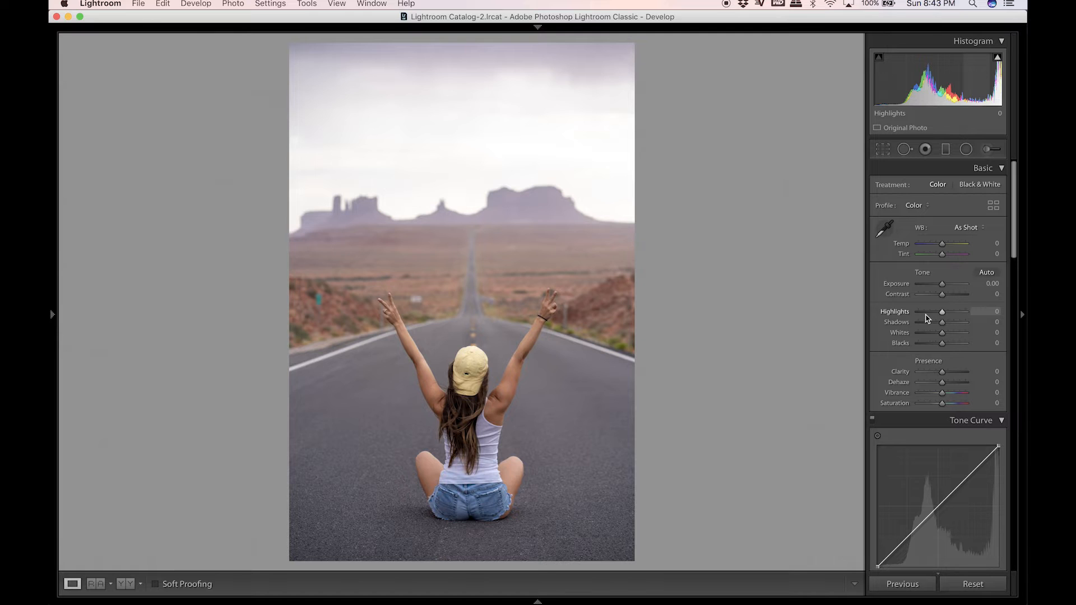
{"action": "left_click", "coordinate": [926, 315]}
{"action": "left_click_drag", "start_coordinate": [927, 317], "coordinate": [932, 313]}
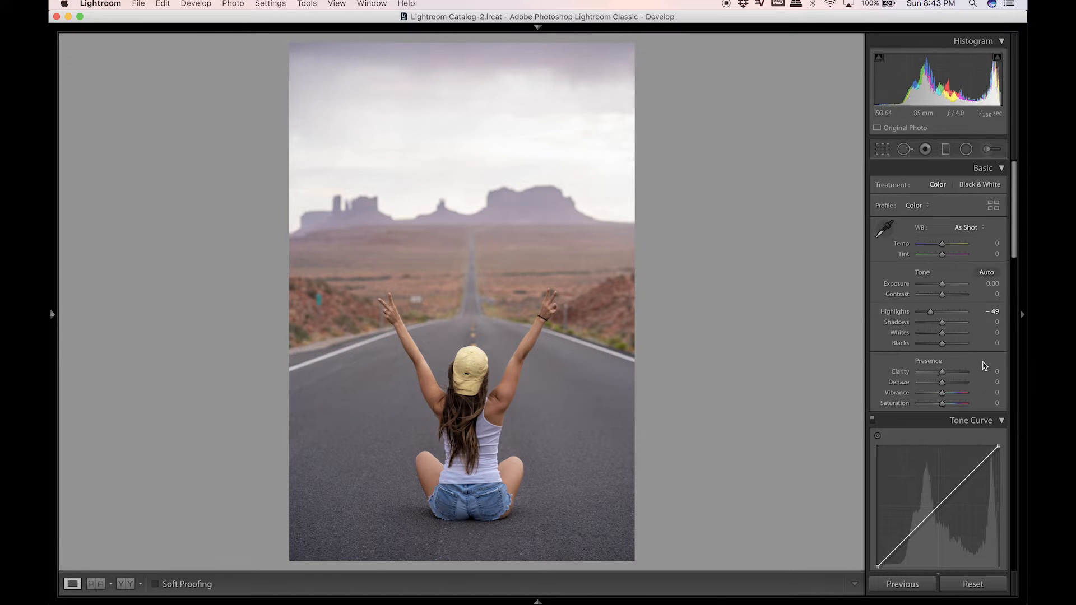
{"action": "left_click", "coordinate": [952, 394]}
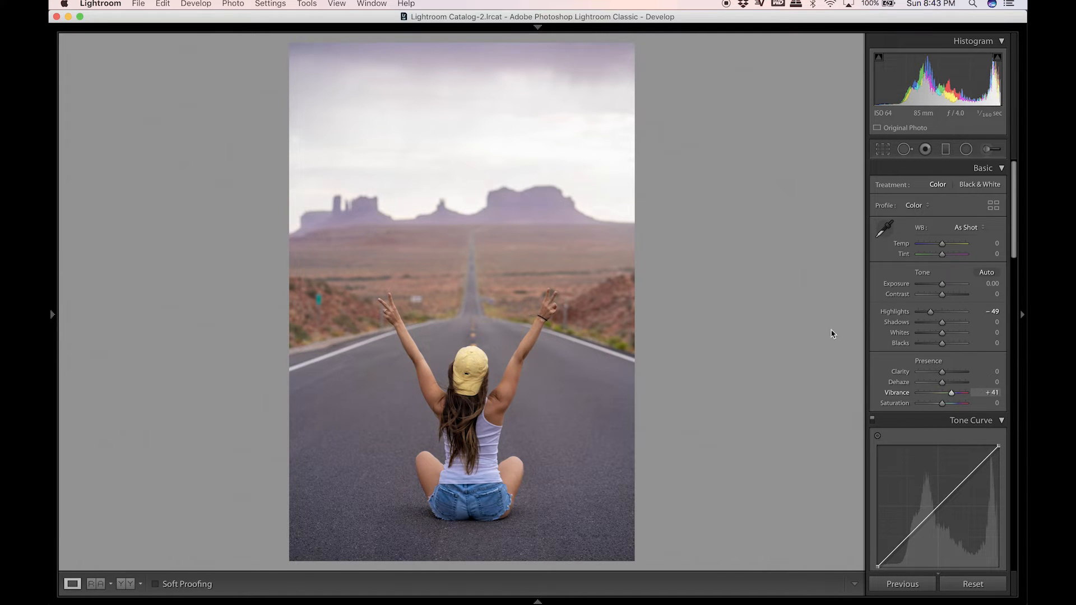
Step: Send the road photo to Adobe Photoshop CC 2017 as a copy with Lightroom adjustments
{"action": "right_click", "coordinate": [503, 130]}
{"action": "mouse_move", "coordinate": [563, 233]}
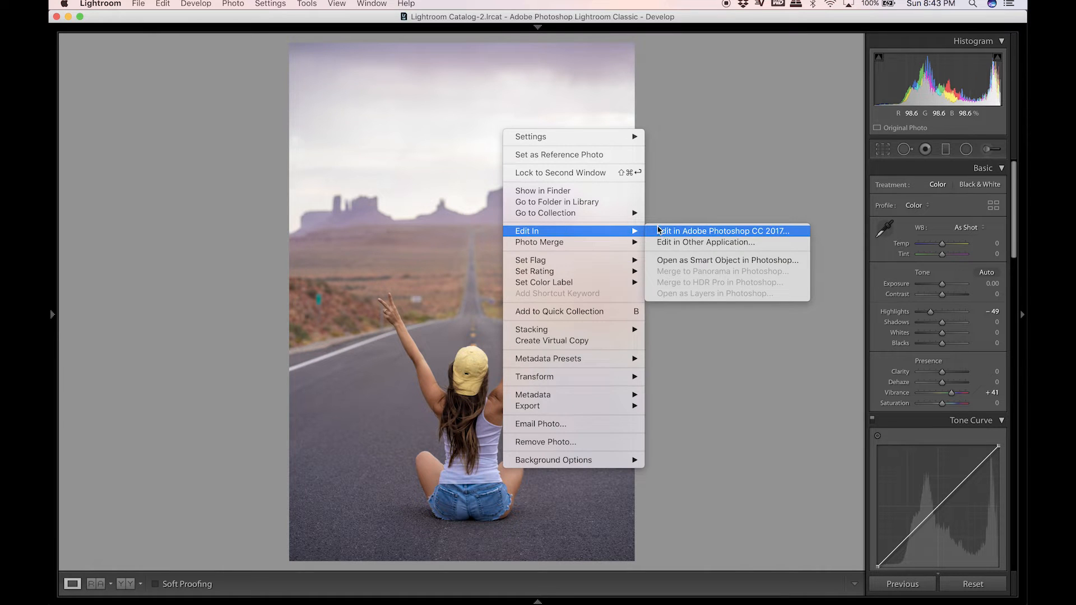
{"action": "left_click", "coordinate": [660, 230]}
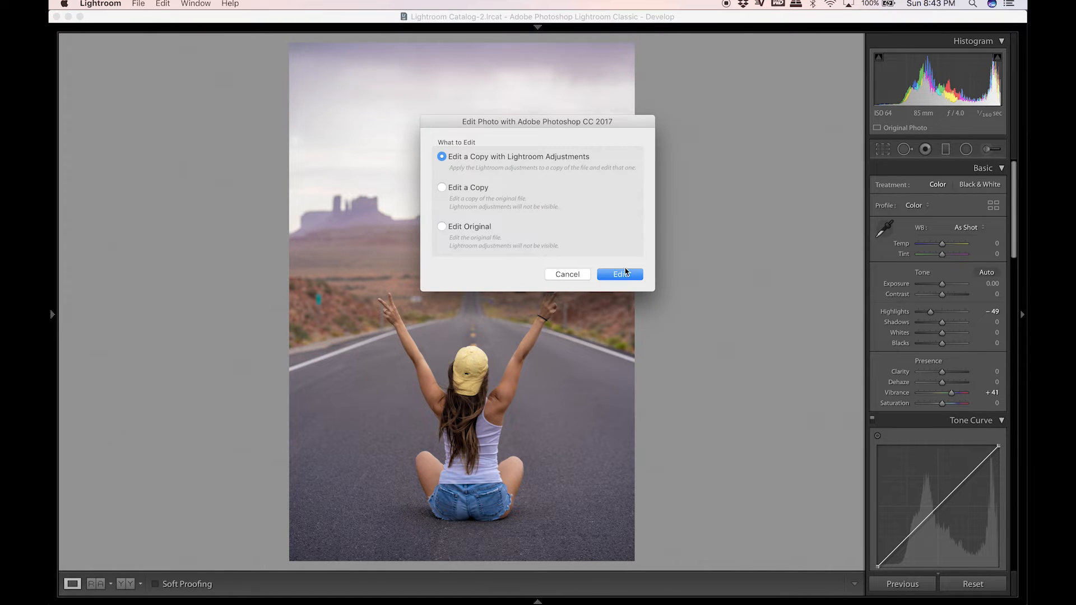
{"action": "left_click", "coordinate": [625, 272]}
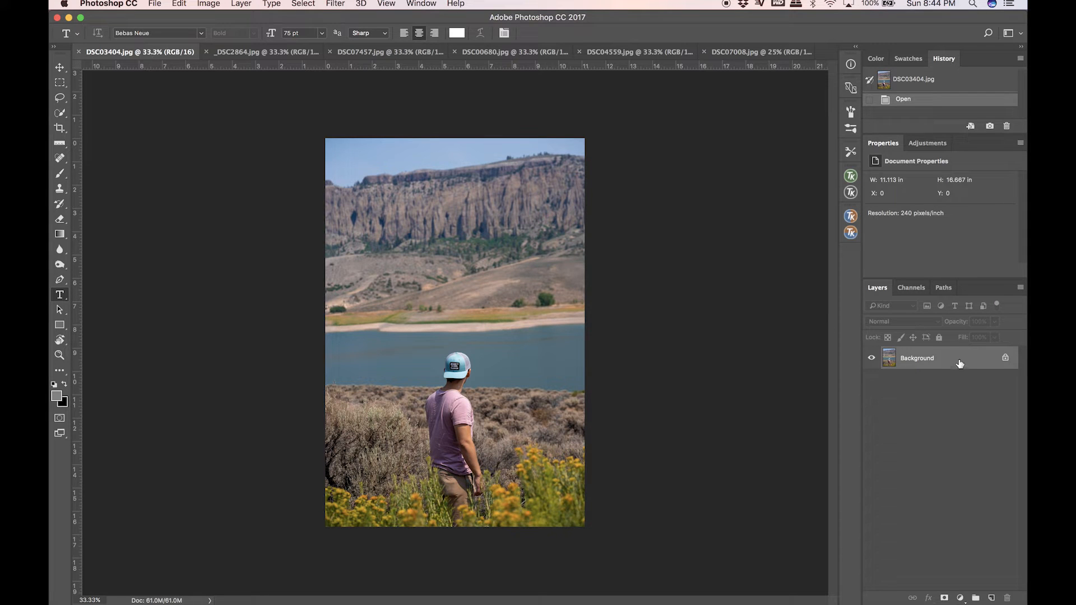
Step: Duplicate the Background layer of DSC03404.jpg and open the Camera Raw Filter on the copy
{"action": "key", "text": "v"}
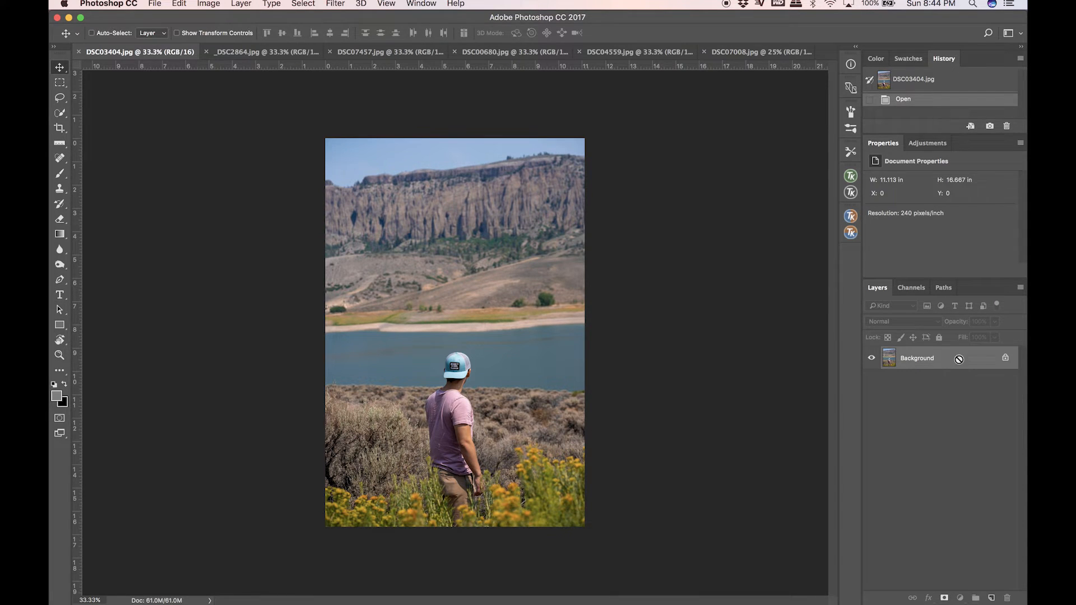
{"action": "key", "text": "super+j"}
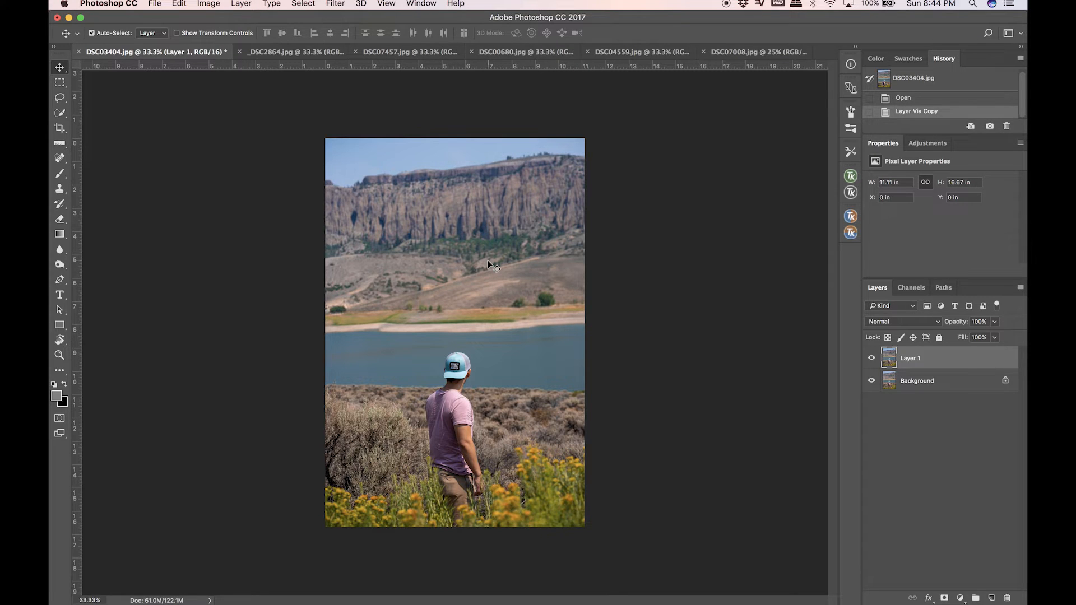
{"action": "left_click", "coordinate": [335, 4]}
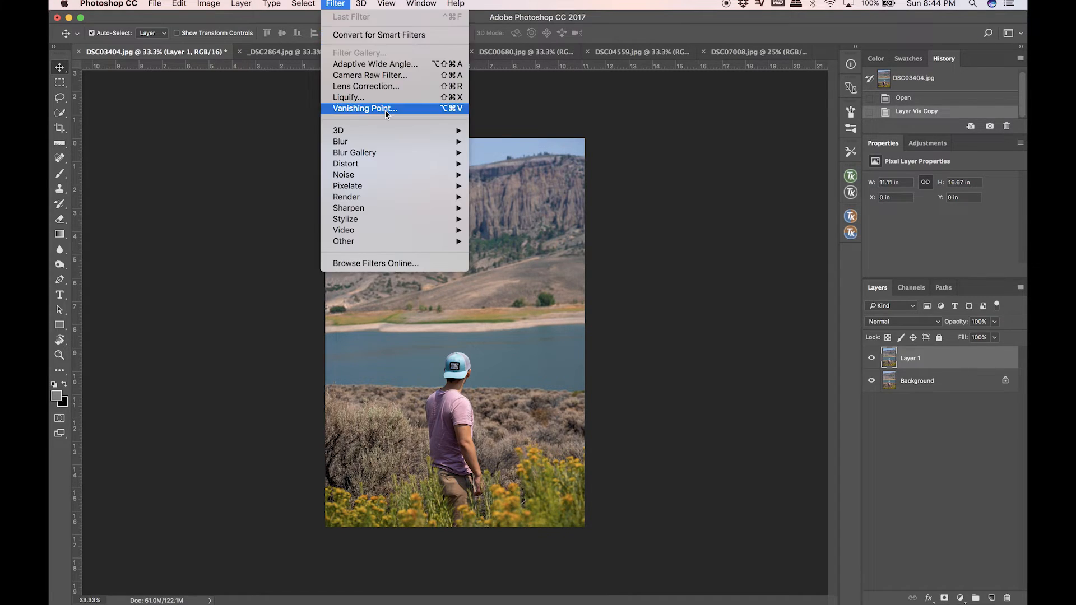
{"action": "left_click", "coordinate": [386, 79]}
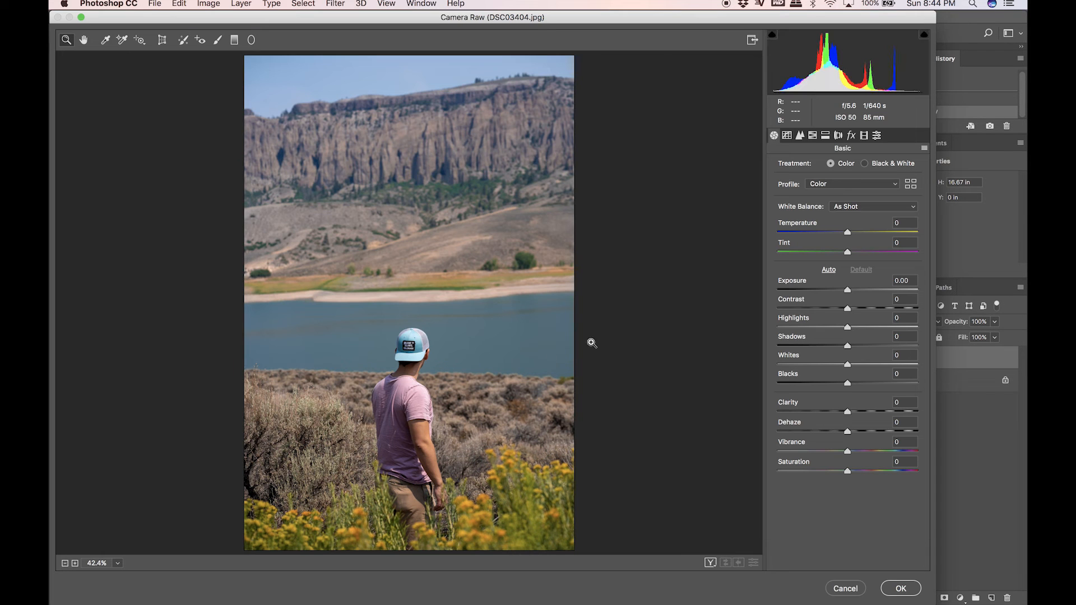
Step: Set the exposure to +1.00 and the highlights to -88 in Camera Raw, judging by the blue hat
{"action": "left_click", "coordinate": [413, 349]}
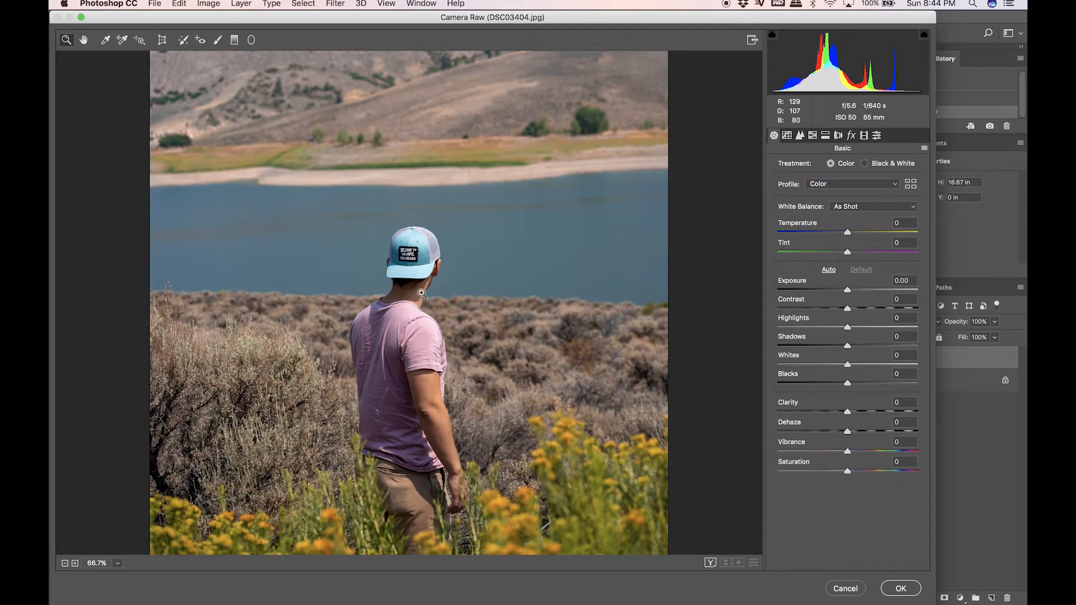
{"action": "left_click", "coordinate": [422, 286]}
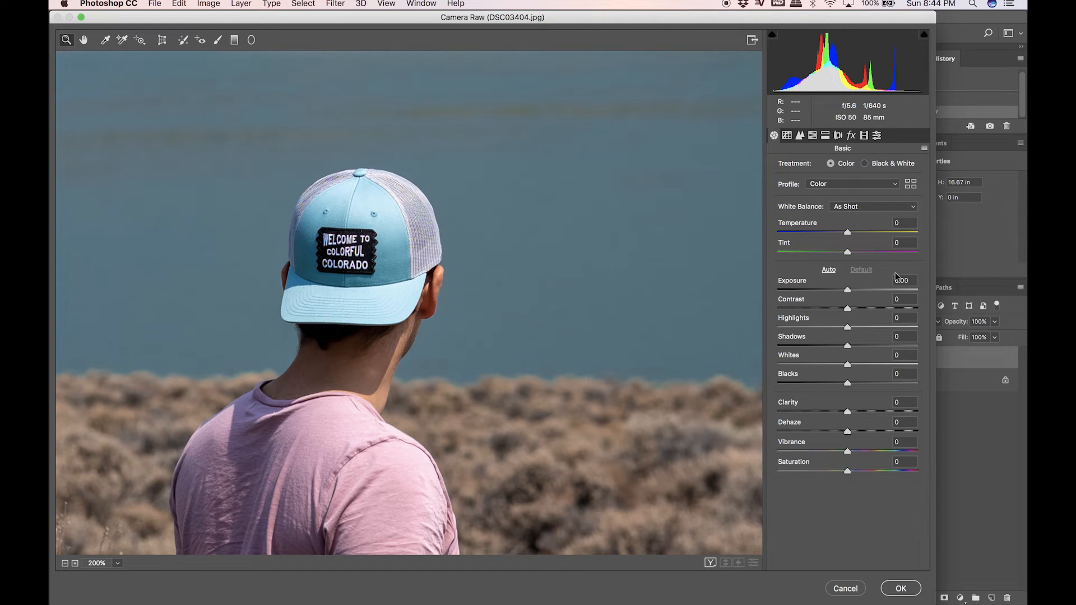
{"action": "left_click", "coordinate": [858, 290]}
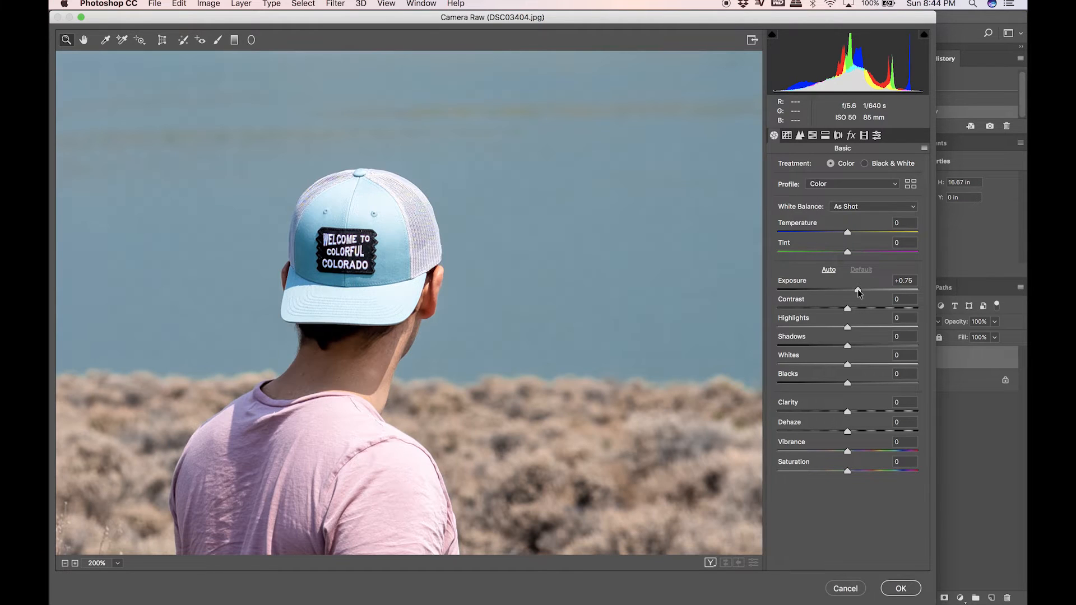
{"action": "left_click_drag", "start_coordinate": [858, 290], "coordinate": [857, 290]}
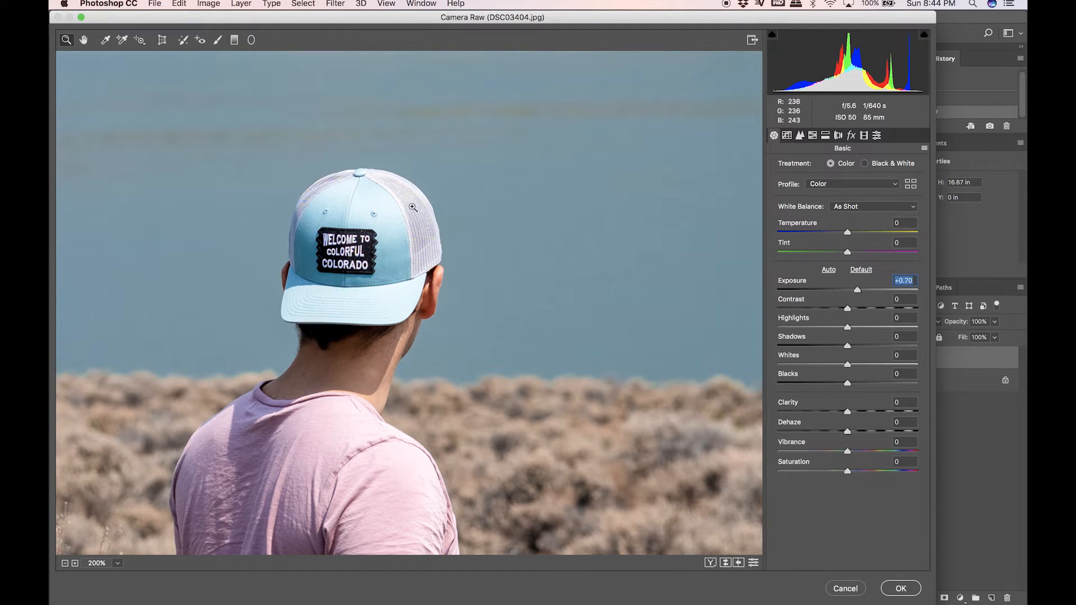
{"action": "left_click_drag", "start_coordinate": [832, 328], "coordinate": [809, 328]}
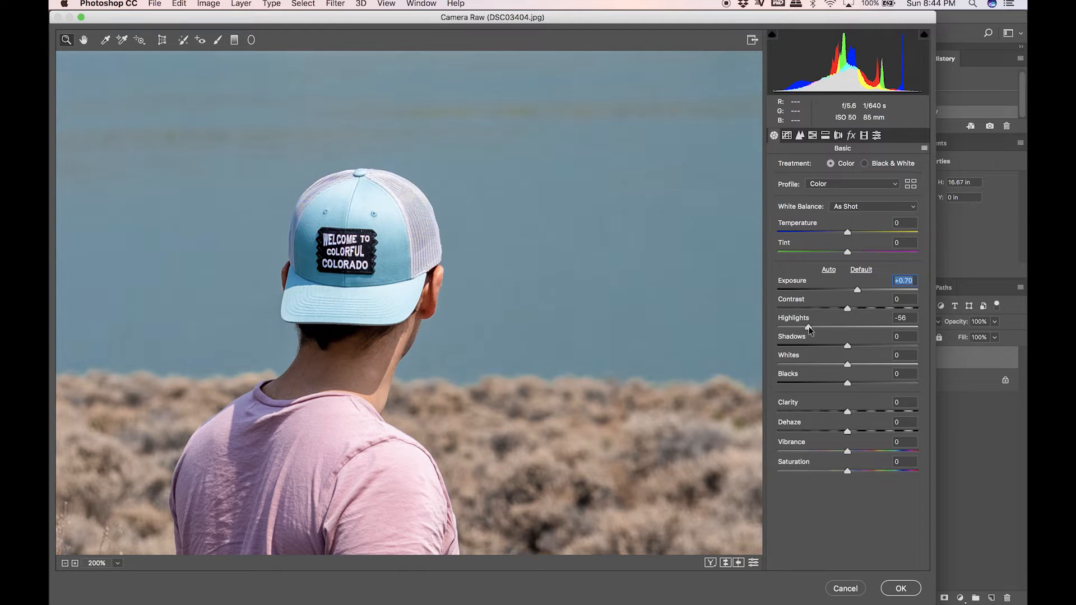
{"action": "left_click", "coordinate": [862, 290]}
{"action": "left_click_drag", "start_coordinate": [810, 329], "coordinate": [785, 330]}
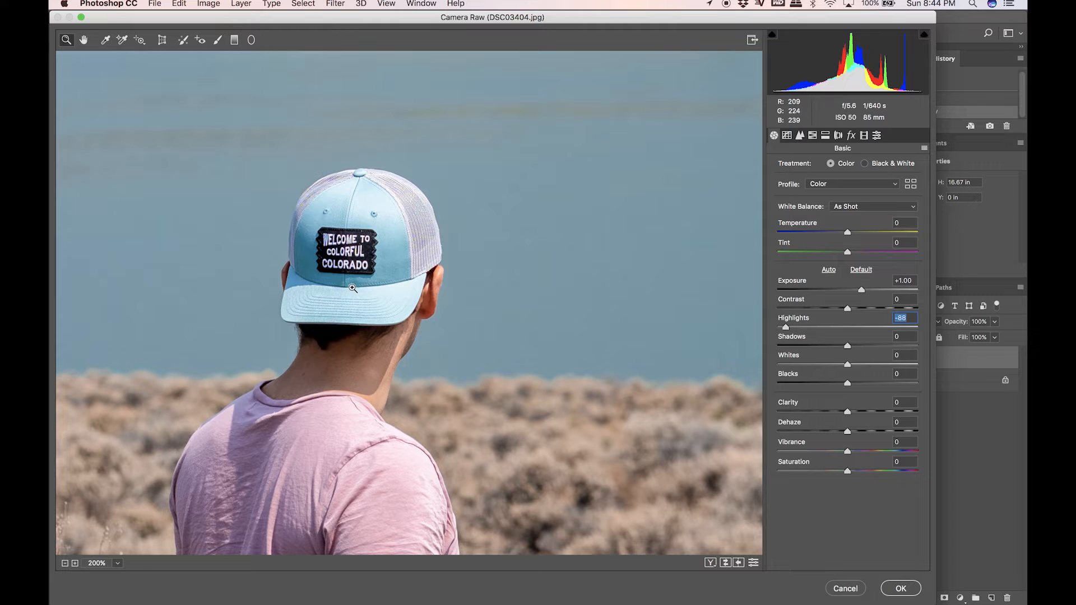
Step: Set the vibrance to +33 and highlights to -72, raise dehaze and exposure slightly, and apply the Camera Raw filter
{"action": "left_click_drag", "start_coordinate": [848, 451], "coordinate": [872, 451]}
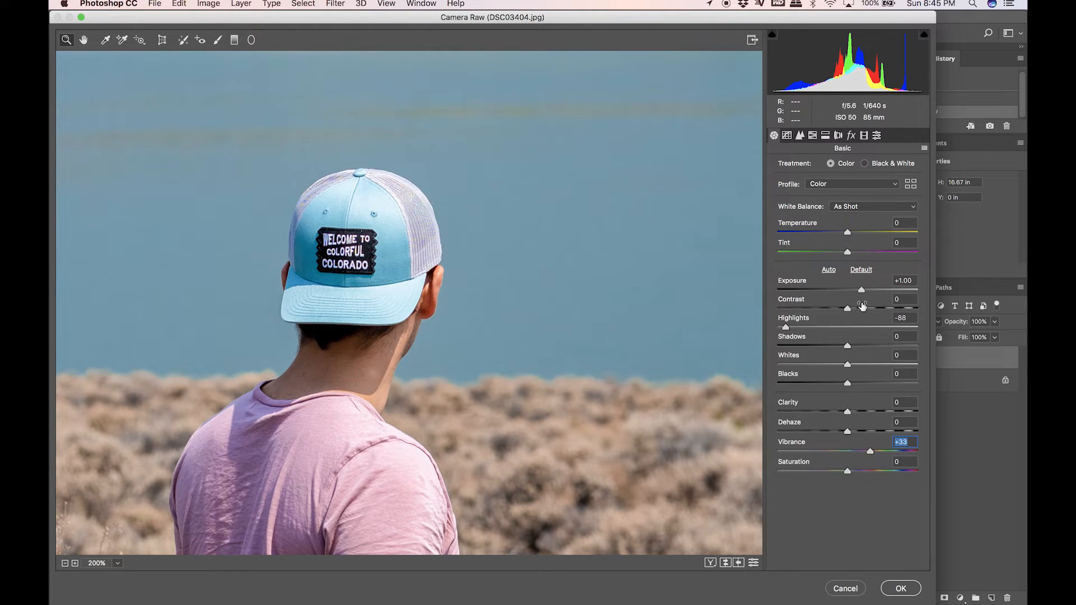
{"action": "left_click", "coordinate": [797, 328]}
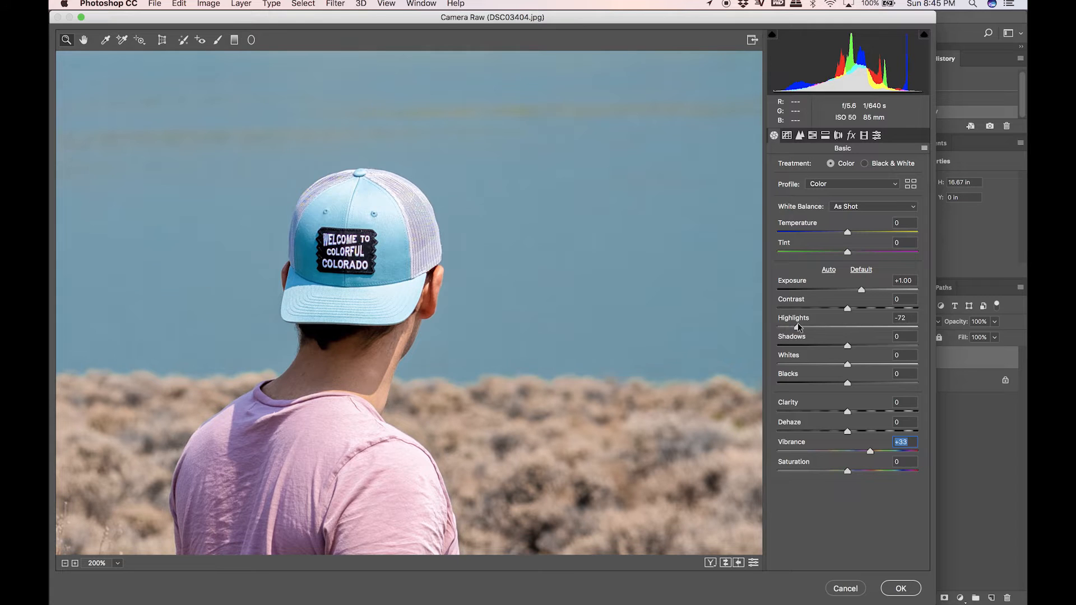
{"action": "left_click", "coordinate": [726, 562]}
{"action": "left_click", "coordinate": [726, 563]}
{"action": "left_click", "coordinate": [856, 432]}
{"action": "left_click", "coordinate": [864, 289]}
{"action": "left_click", "coordinate": [901, 588]}
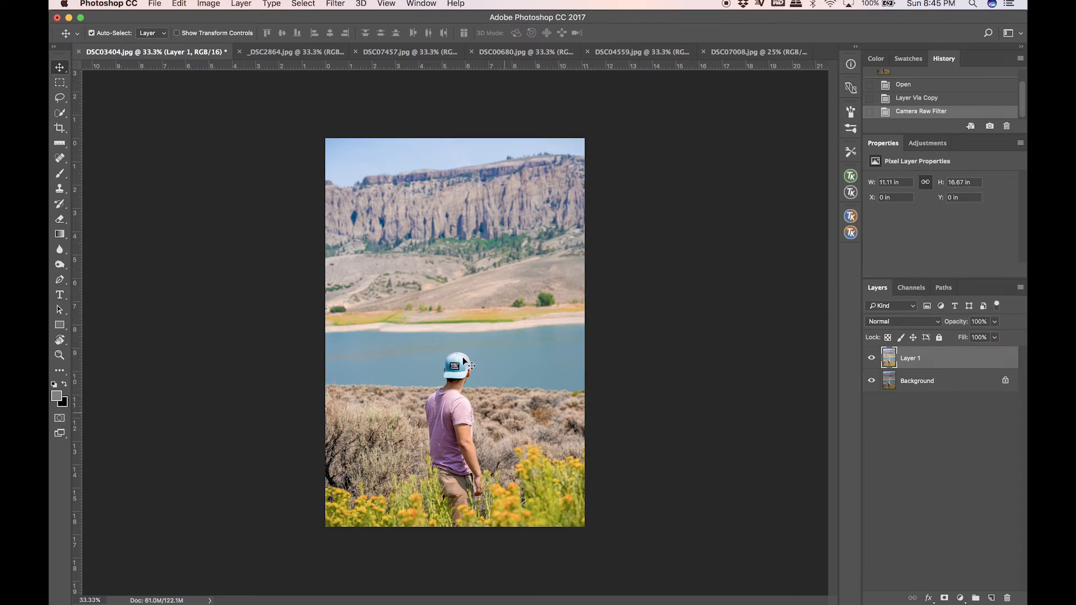
Step: Add a layer mask to Layer 1 and invert it to black to hide the Camera Raw edit
{"action": "left_click", "coordinate": [944, 598]}
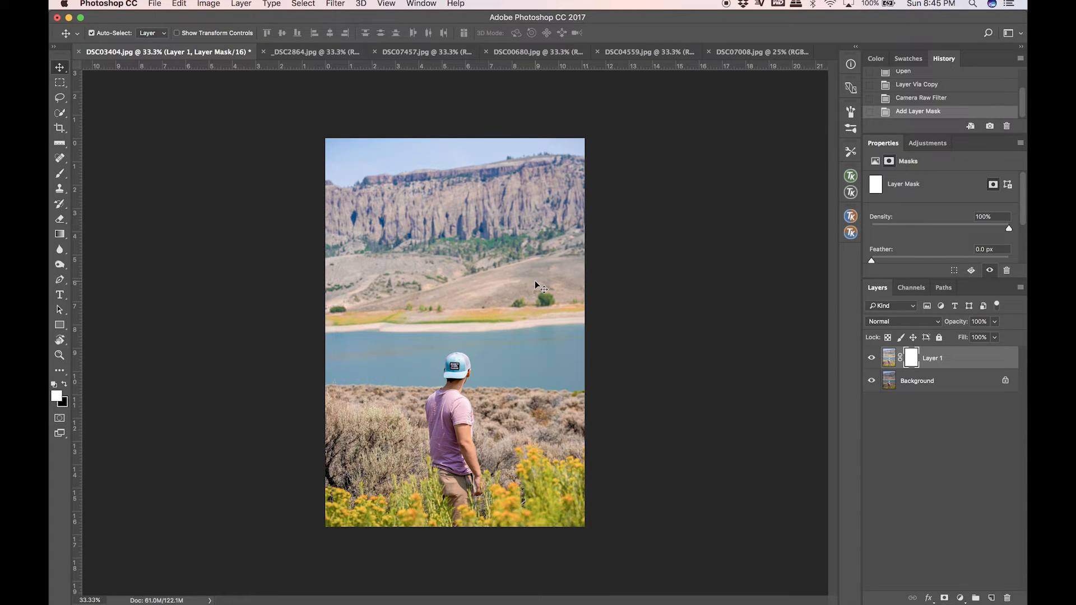
{"action": "key", "text": "super+i"}
Step: Paint white on the mask over the blue hat with a small brush at 100% opacity to reveal the brighter edit
{"action": "scroll", "coordinate": [473, 346], "scroll_direction": "up", "scroll_amount": 10}
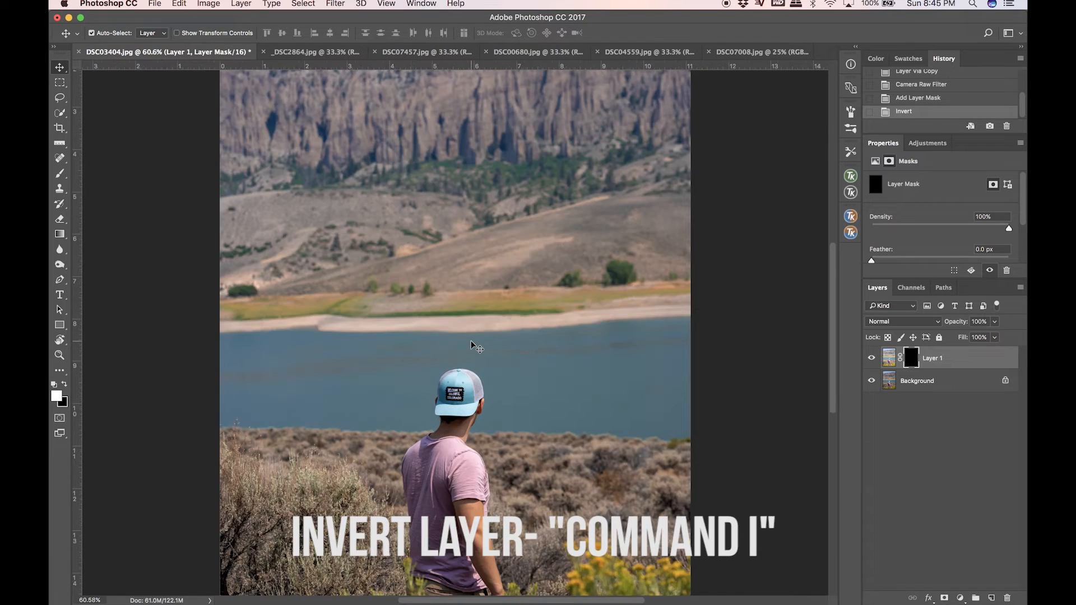
{"action": "scroll", "coordinate": [472, 343], "scroll_direction": "down", "scroll_amount": 3}
{"action": "scroll", "coordinate": [472, 346], "scroll_direction": "down", "scroll_amount": 1}
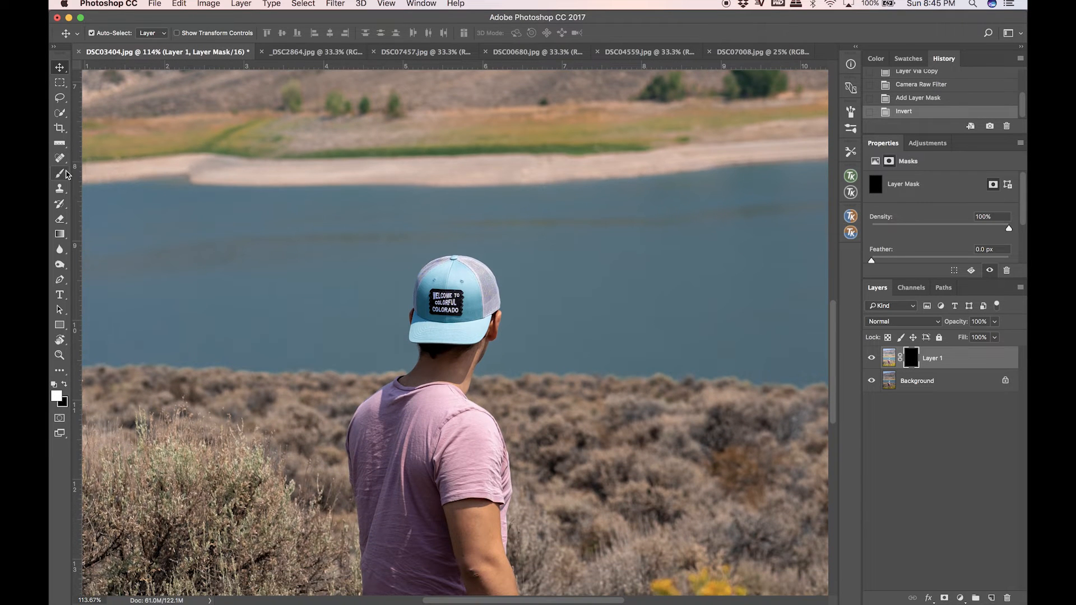
{"action": "left_click", "coordinate": [60, 173]}
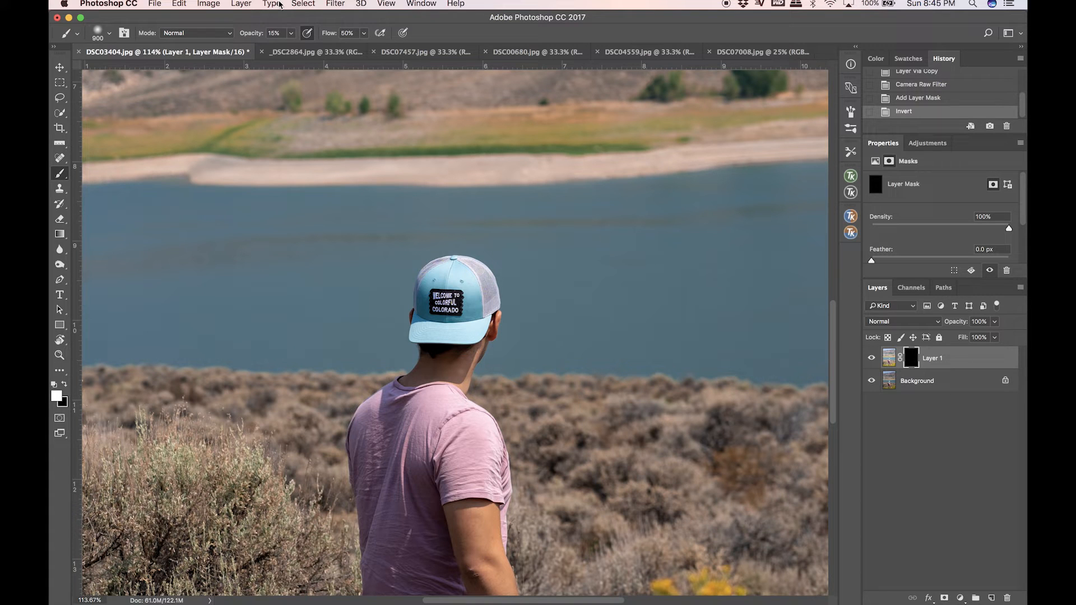
{"action": "left_click_drag", "start_coordinate": [245, 38], "coordinate": [425, 39]}
{"action": "key", "text": "super+plus"}
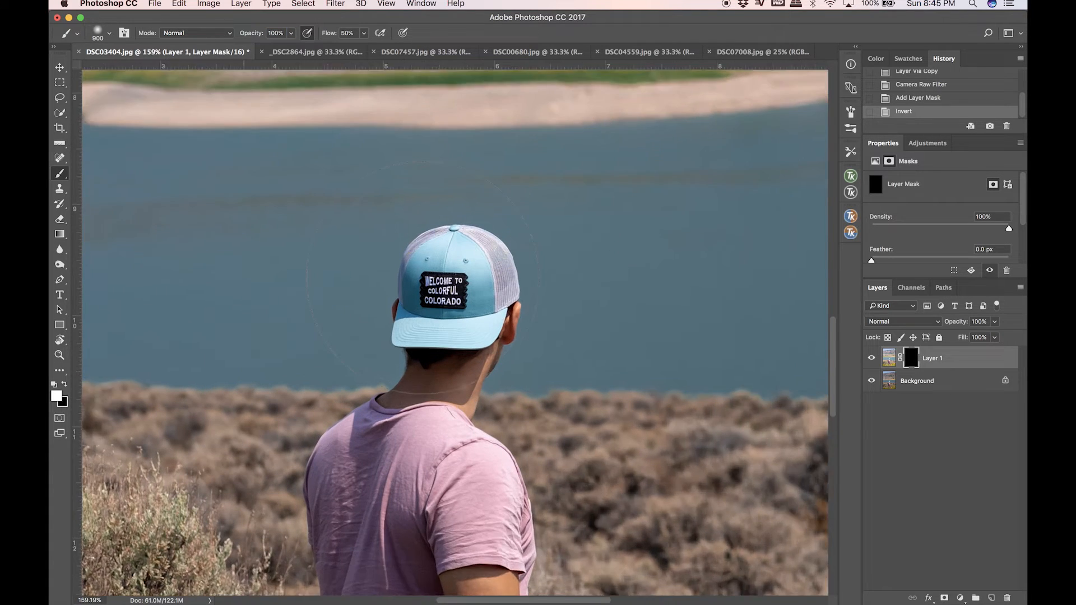
{"action": "key", "text": "bracketleft"}
{"action": "key", "text": "bracketleft"}
{"action": "key", "text": "bracketleft"}
{"action": "key", "text": "bracketleft"}
{"action": "key", "text": "bracketleft"}
{"action": "key", "text": "bracketleft"}
{"action": "key", "text": "bracketleft"}
{"action": "key", "text": "bracketleft"}
{"action": "key", "text": "bracketleft"}
{"action": "key", "text": "bracketleft"}
{"action": "key", "text": "bracketleft"}
{"action": "key", "text": "bracketleft"}
{"action": "key", "text": "bracketleft"}
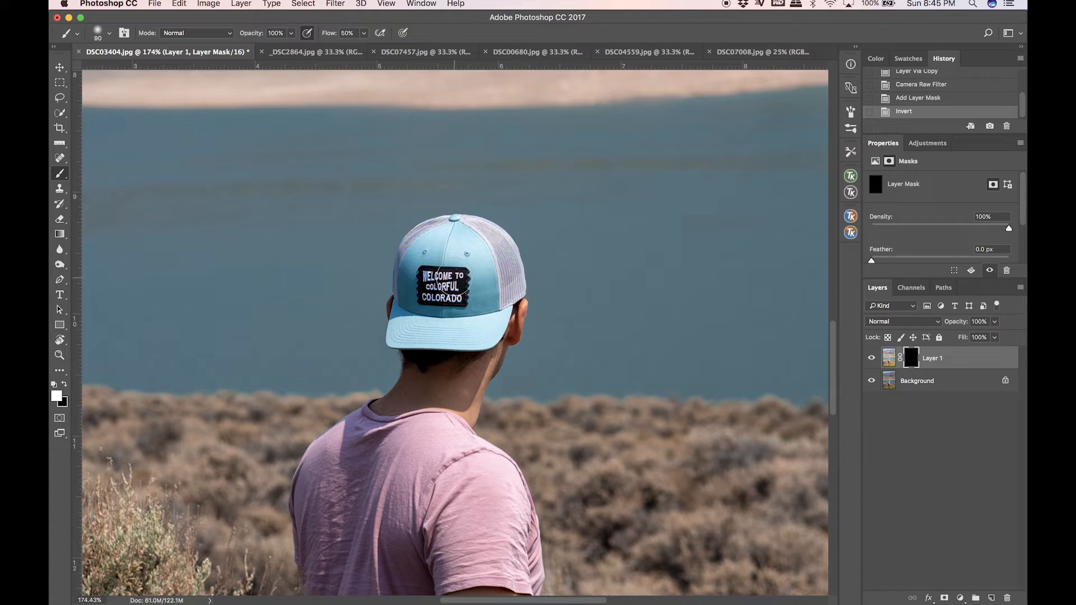
{"action": "mouse_move", "coordinate": [443, 281]}
{"action": "left_mouse_down"}
{"action": "mouse_move", "coordinate": [420, 275]}
{"action": "mouse_move", "coordinate": [442, 260]}
{"action": "mouse_move", "coordinate": [412, 280]}
{"action": "mouse_move", "coordinate": [413, 262]}
{"action": "mouse_move", "coordinate": [441, 254]}
{"action": "mouse_move", "coordinate": [472, 278]}
{"action": "mouse_move", "coordinate": [502, 264]}
{"action": "mouse_move", "coordinate": [504, 278]}
{"action": "mouse_move", "coordinate": [456, 311]}
{"action": "mouse_move", "coordinate": [408, 311]}
{"action": "mouse_move", "coordinate": [421, 298]}
{"action": "mouse_move", "coordinate": [413, 279]}
{"action": "mouse_move", "coordinate": [445, 314]}
{"action": "mouse_move", "coordinate": [409, 287]}
{"action": "left_mouse_up"}
{"action": "key", "text": "bracketleft"}
{"action": "key", "text": "bracketleft"}
{"action": "key", "text": "bracketleft"}
Step: Paint black on the mask along the hat's outer edge with a size 15 brush to remove the bright spill
{"action": "left_click", "coordinate": [64, 384]}
{"action": "scroll", "coordinate": [322, 297], "scroll_direction": "up", "scroll_amount": 5}
{"action": "key", "text": "bracketleft"}
{"action": "key", "text": "bracketleft"}
{"action": "key", "text": "bracketleft"}
{"action": "key", "text": "bracketleft"}
{"action": "key", "text": "bracketleft"}
{"action": "key", "text": "bracketleft"}
{"action": "key", "text": "bracketleft"}
{"action": "key", "text": "bracketleft"}
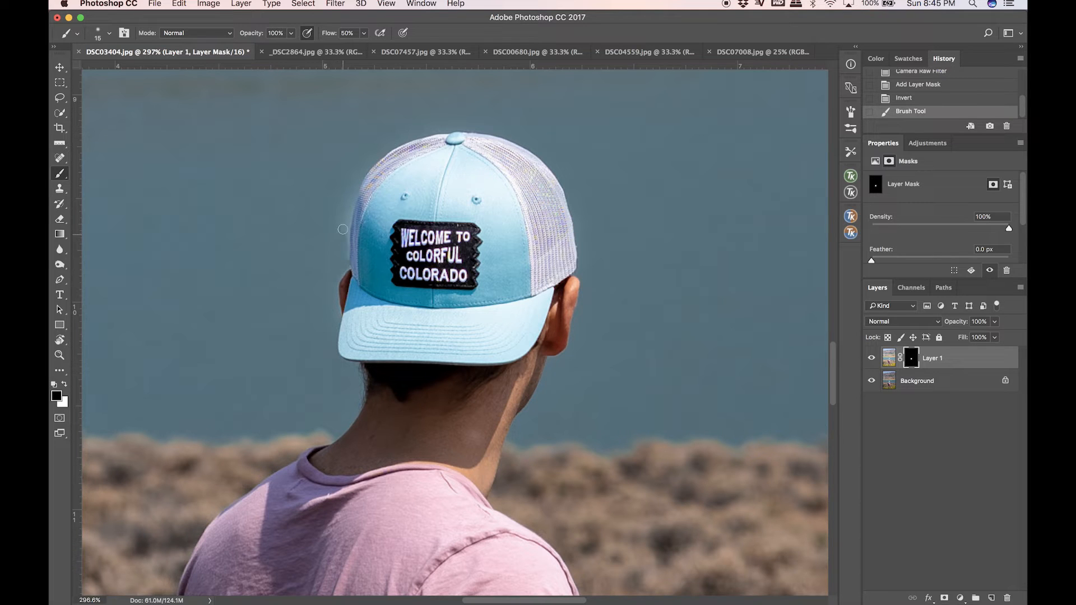
{"action": "left_click", "coordinate": [353, 179]}
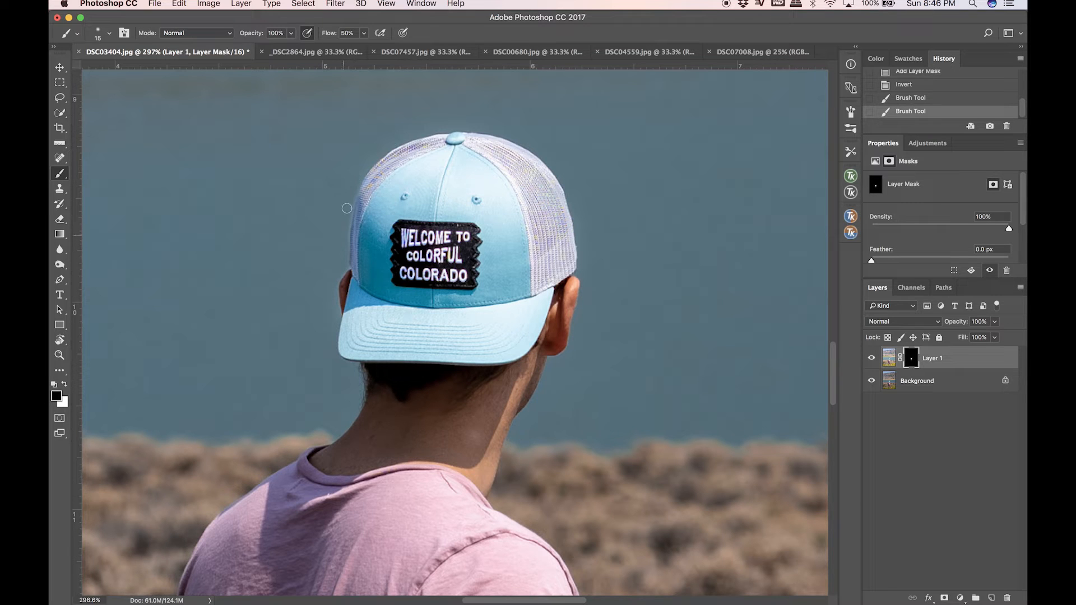
{"action": "left_click", "coordinate": [346, 263]}
Step: Toggle the visibility of Layer 1 to compare the hat before and after the edit in the whole photo
{"action": "scroll", "coordinate": [379, 250], "scroll_direction": "down", "scroll_amount": 10}
{"action": "scroll", "coordinate": [379, 250], "scroll_direction": "down", "scroll_amount": 5}
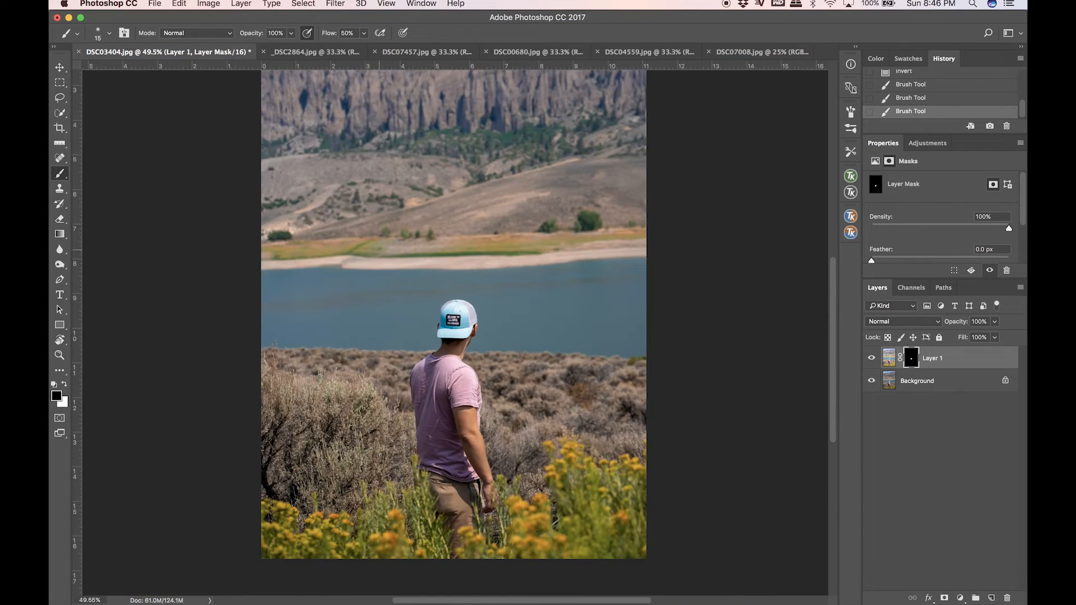
{"action": "scroll", "coordinate": [397, 257], "scroll_direction": "up", "scroll_amount": 3}
{"action": "scroll", "coordinate": [396, 256], "scroll_direction": "up", "scroll_amount": 1}
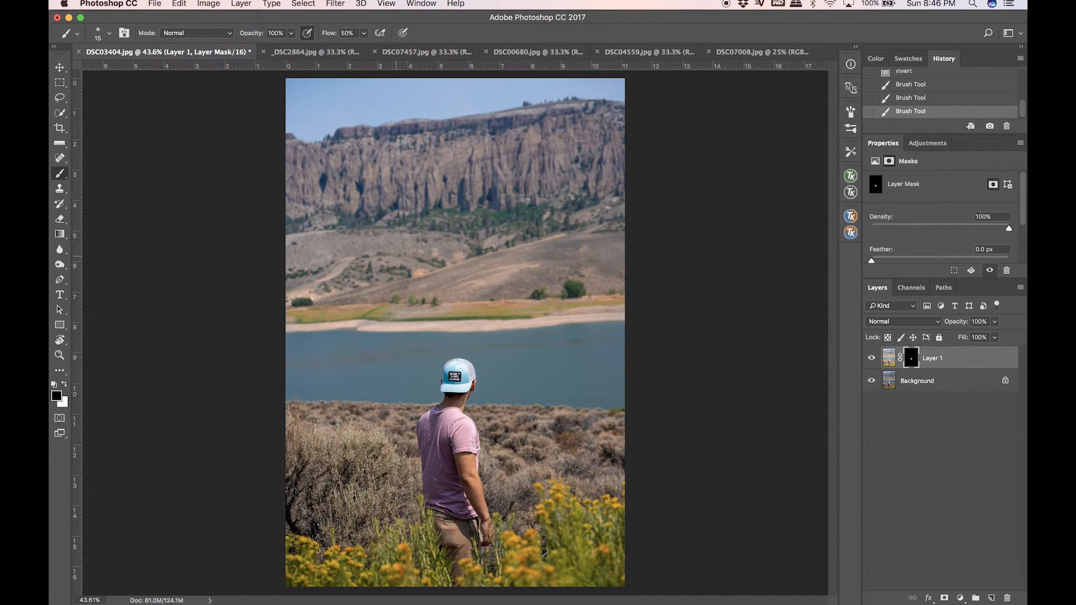
{"action": "left_click", "coordinate": [867, 364]}
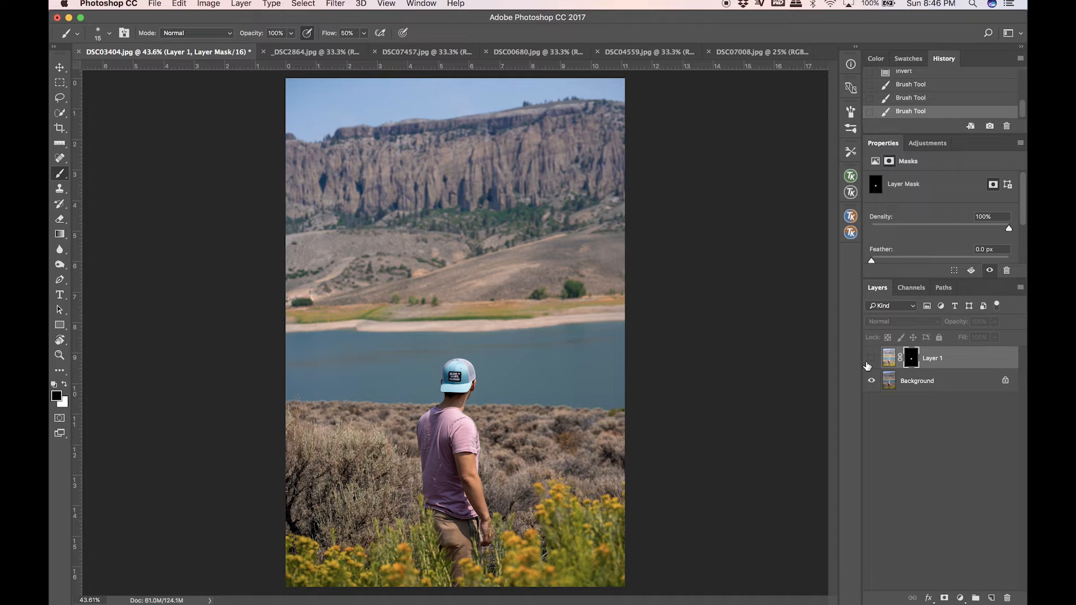
{"action": "left_click", "coordinate": [867, 364]}
{"action": "left_click", "coordinate": [867, 364]}
{"action": "left_click", "coordinate": [867, 365]}
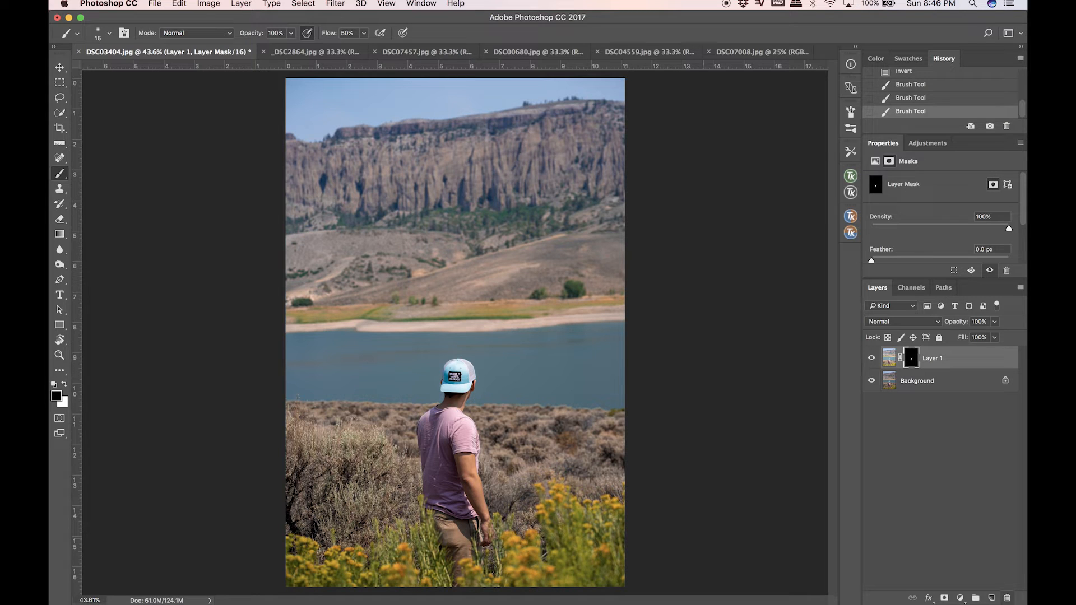
Step: Switch to the _DSC2864.jpg document with the pink Colorado hat
{"action": "key", "text": "v"}
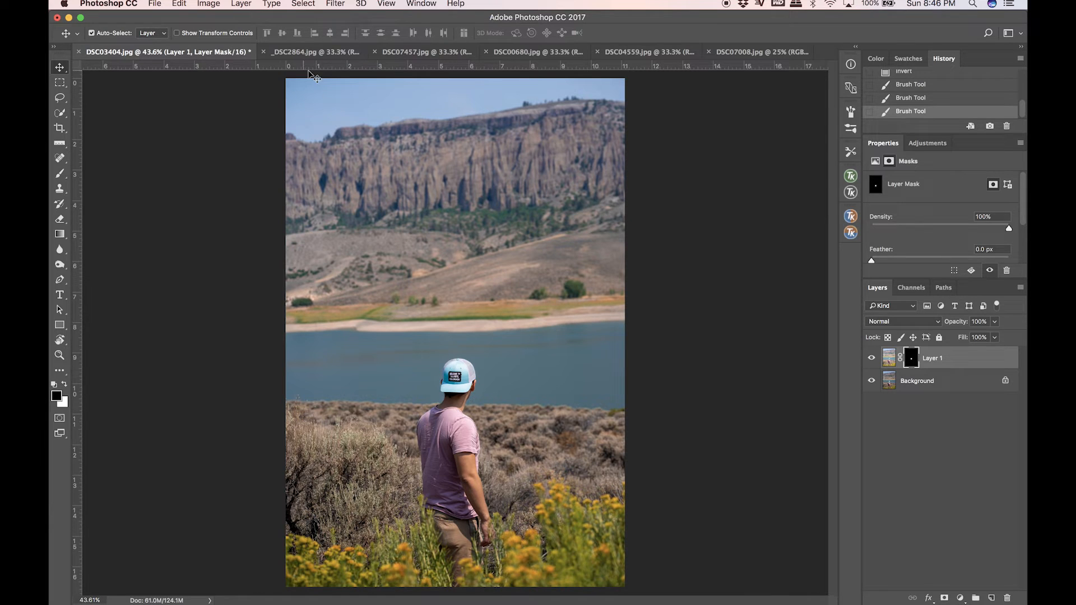
{"action": "left_click", "coordinate": [315, 56]}
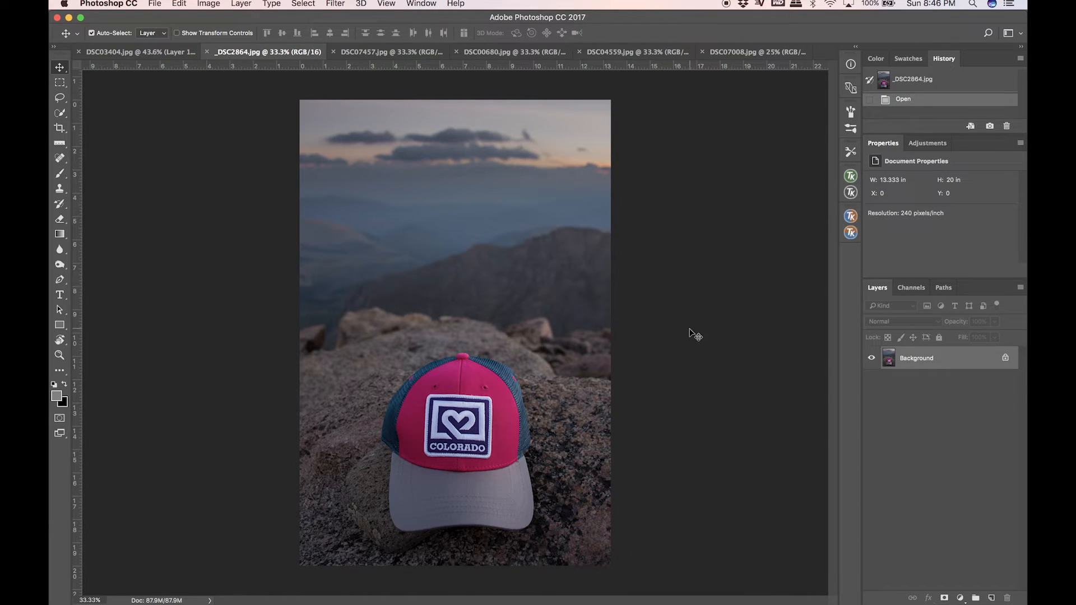
{"action": "key", "text": "j"}
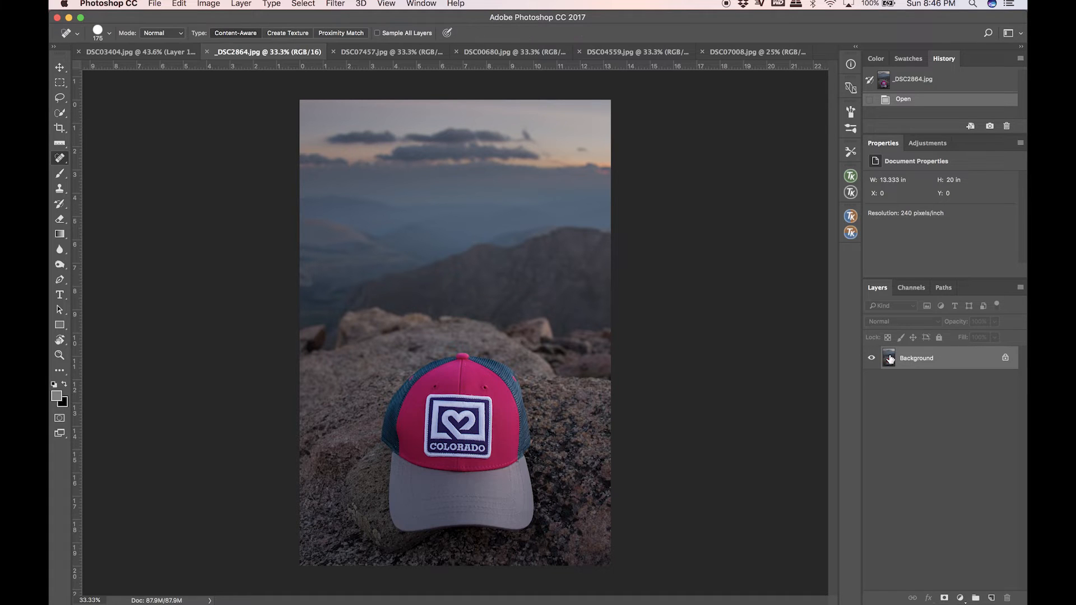
Step: Duplicate the Background layer of the pink hat photo and open the copy in the Camera Raw Filter
{"action": "key", "text": "super+j"}
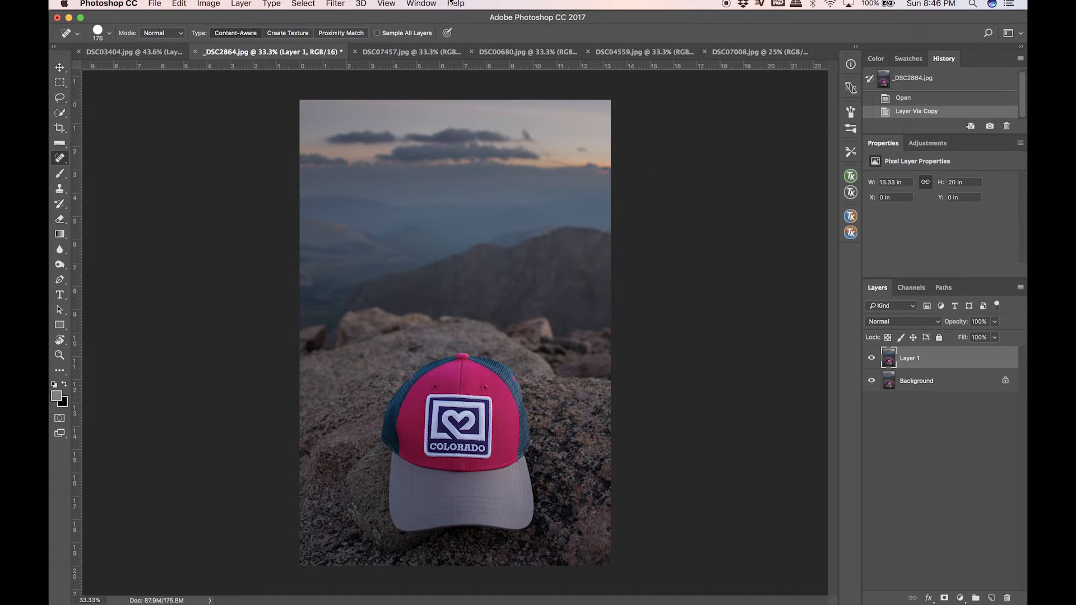
{"action": "left_click", "coordinate": [336, 4]}
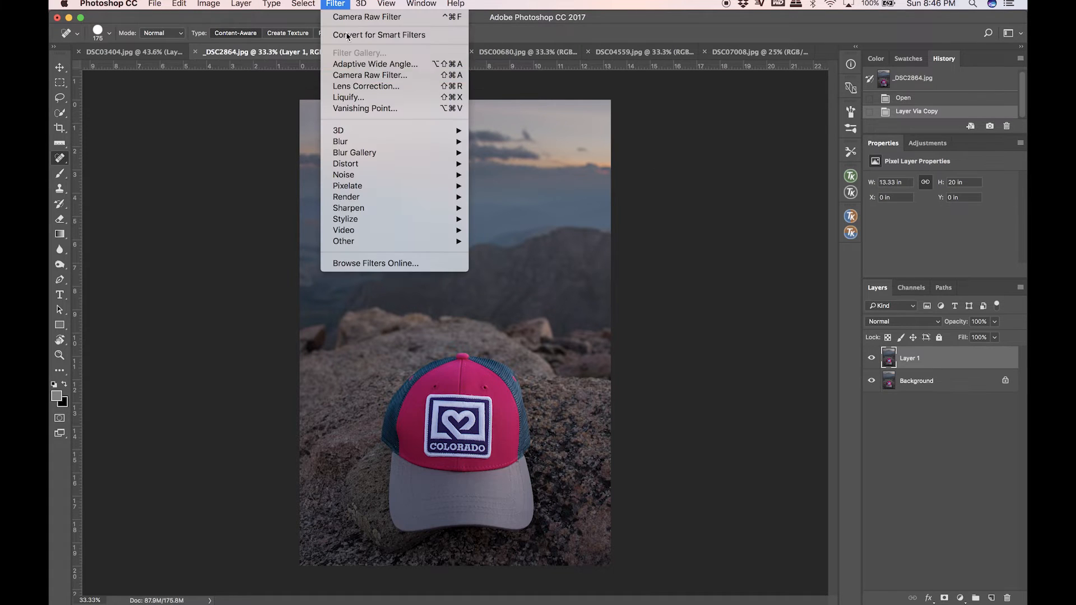
{"action": "left_click", "coordinate": [439, 78]}
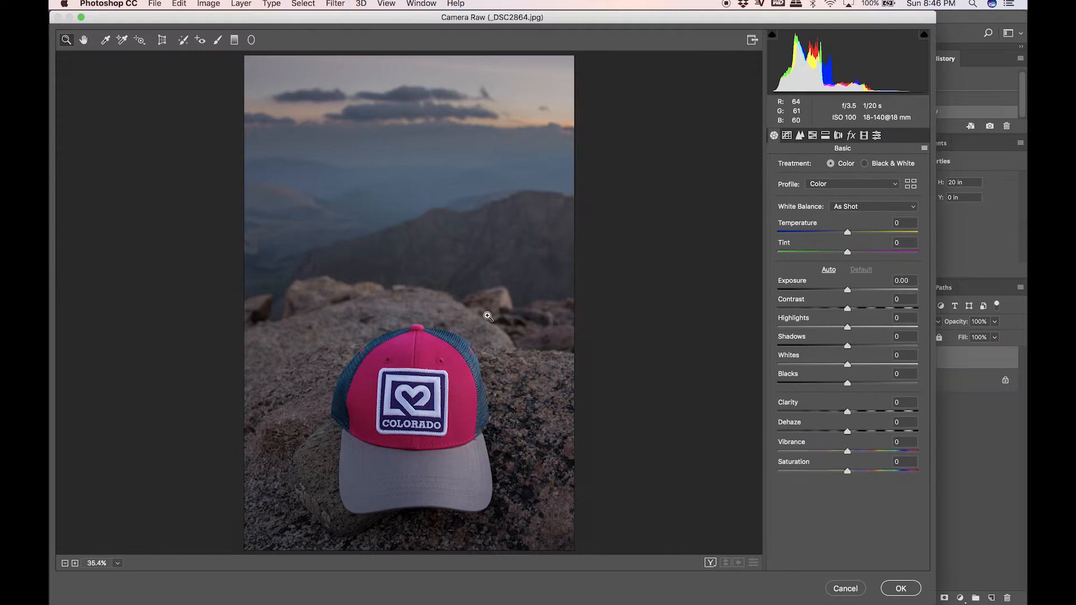
Step: Brighten the hat photo with Exposure +1.15, Highlights -26 and Vibrance +29
{"action": "left_click", "coordinate": [861, 290]}
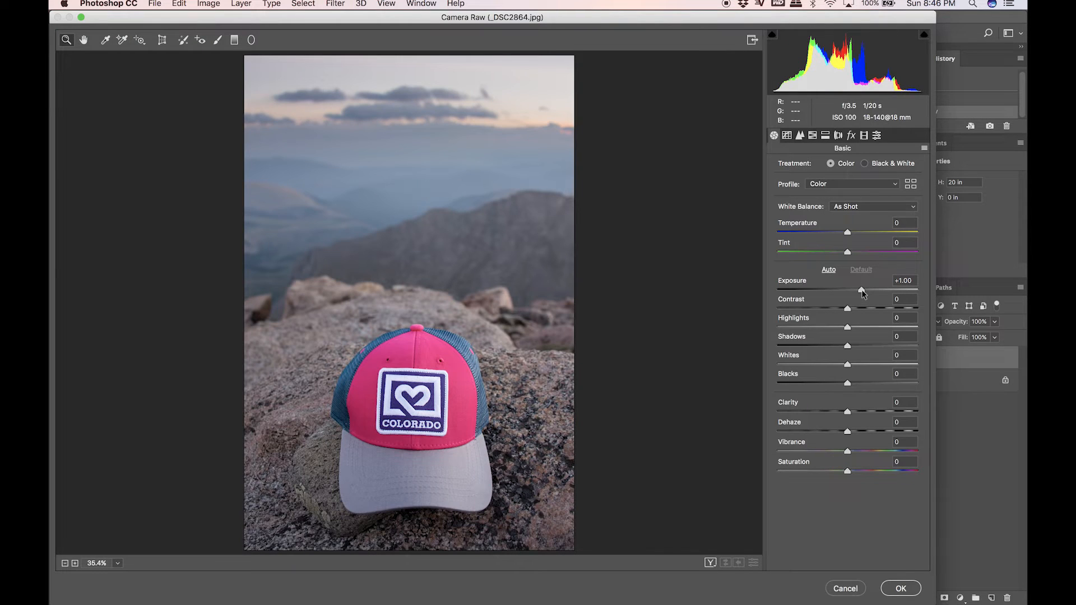
{"action": "left_click_drag", "start_coordinate": [861, 290], "coordinate": [863, 290]}
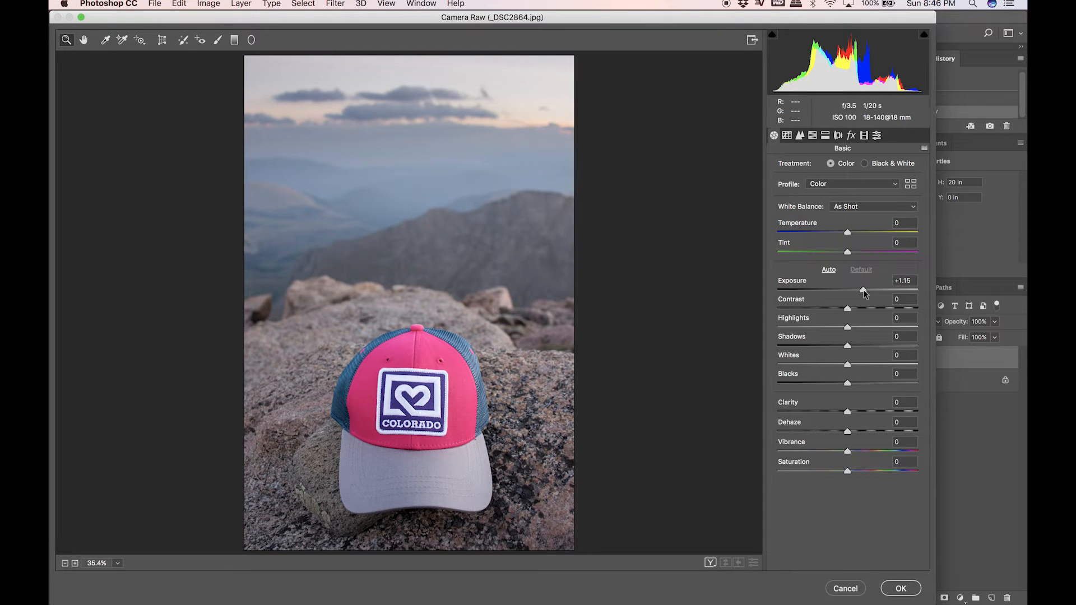
{"action": "left_click", "coordinate": [832, 328]}
{"action": "left_click", "coordinate": [832, 327]}
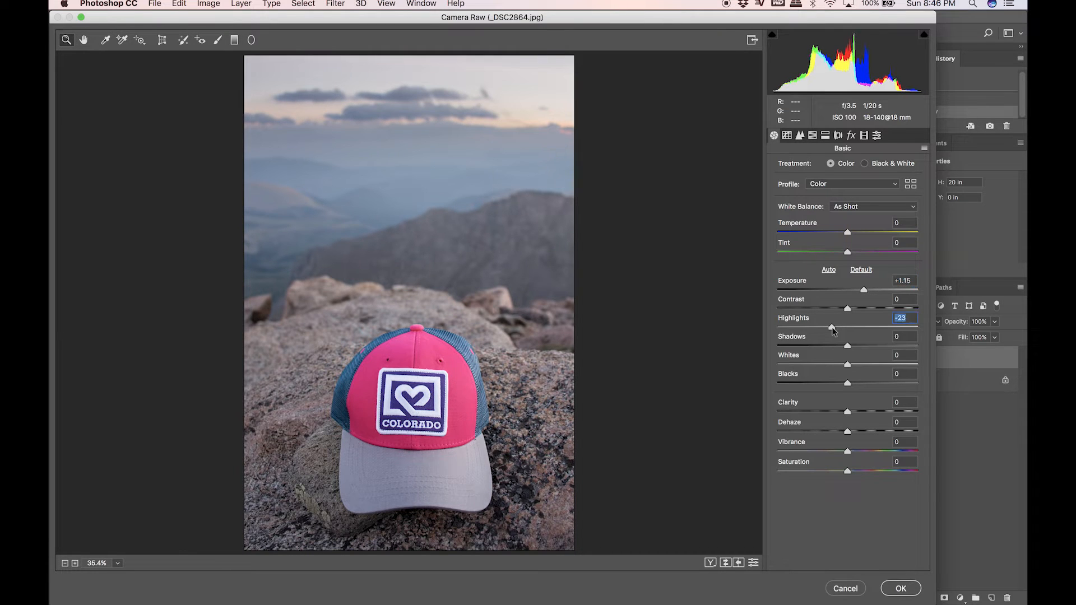
{"action": "left_click_drag", "start_coordinate": [830, 329], "coordinate": [829, 329]}
{"action": "left_click", "coordinate": [867, 451]}
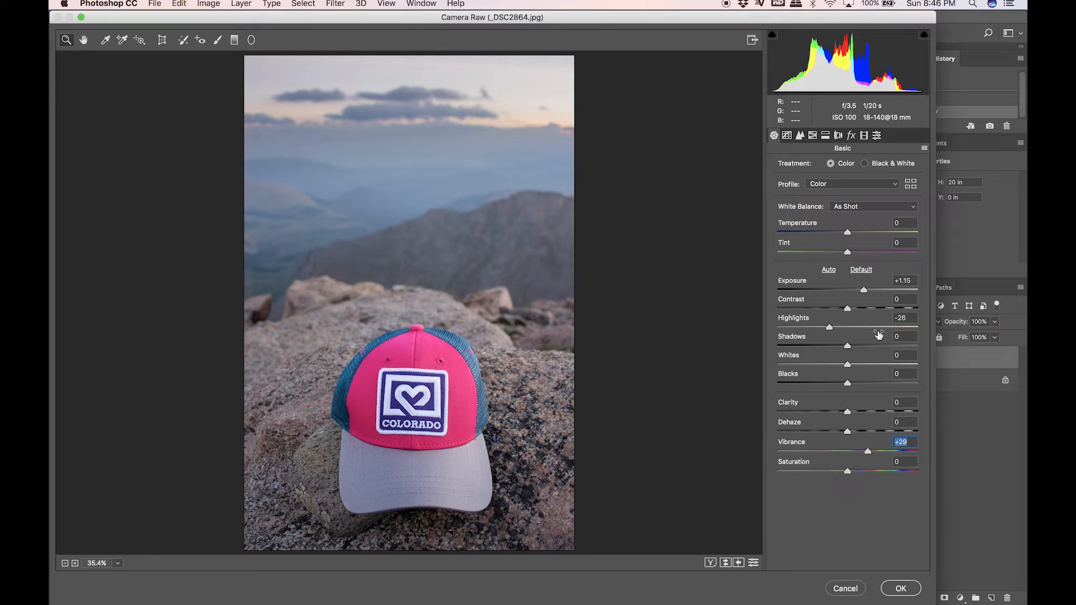
Step: Raise Exposure to +1.35, lower the Highlights further after a before/after comparison, and apply the Camera Raw filter
{"action": "left_click_drag", "start_coordinate": [864, 289], "coordinate": [867, 291]}
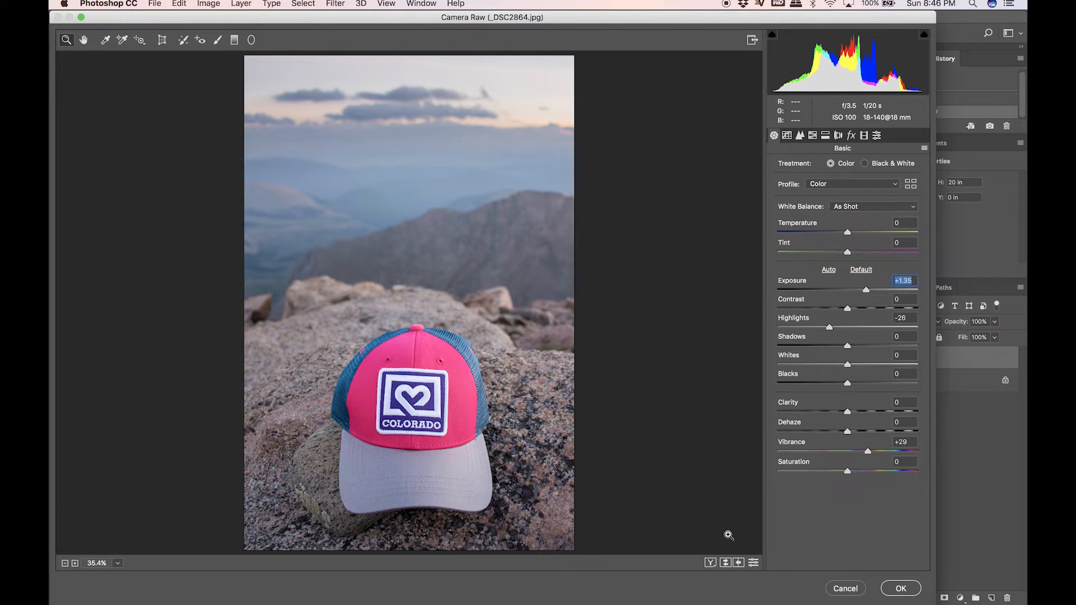
{"action": "left_click", "coordinate": [724, 561]}
{"action": "left_click", "coordinate": [724, 561]}
{"action": "left_click_drag", "start_coordinate": [830, 328], "coordinate": [816, 328]}
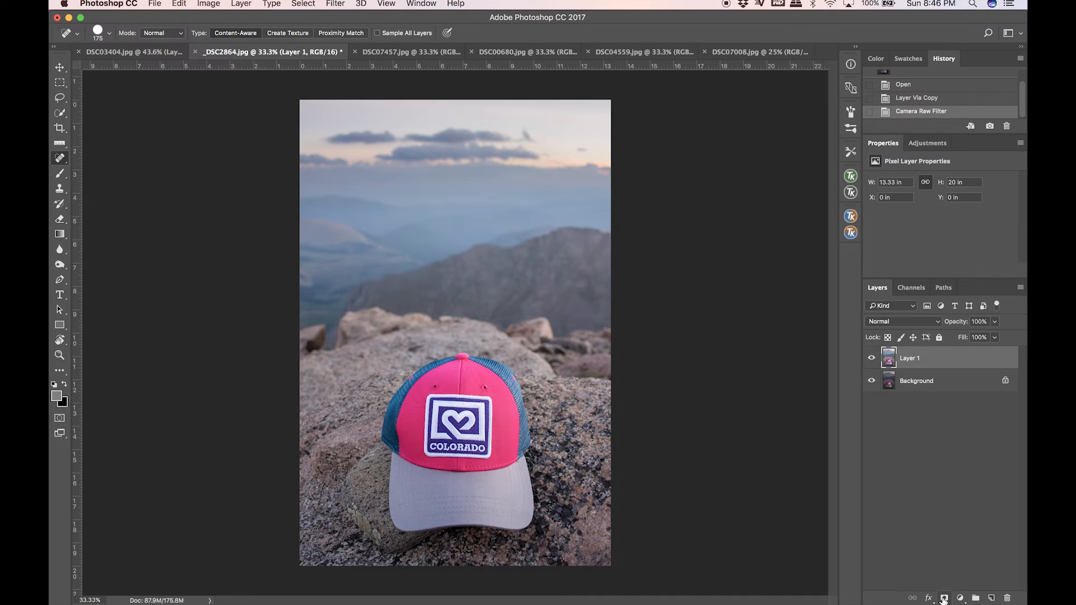
Step: Add a layer mask to Layer 1, invert it to black, and make white the foreground color
{"action": "left_click", "coordinate": [944, 600]}
{"action": "key", "text": "super+i"}
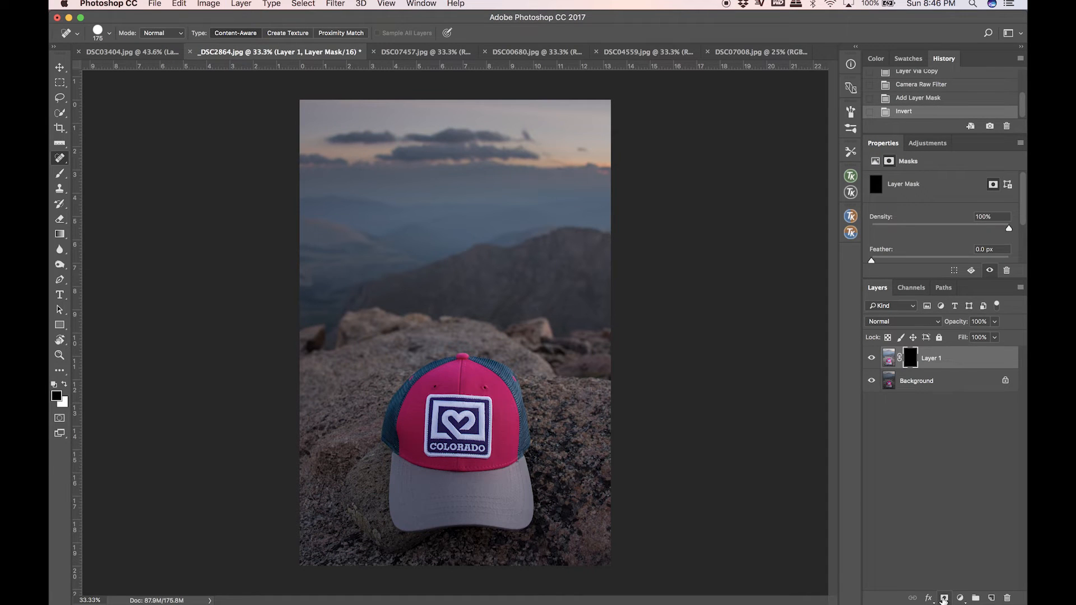
{"action": "left_click", "coordinate": [64, 384]}
Step: Paint white on the mask over the pink hat's crown, patch and brim with a size 300 brush to reveal the brighter edit
{"action": "scroll", "coordinate": [495, 443], "scroll_direction": "up", "scroll_amount": 3}
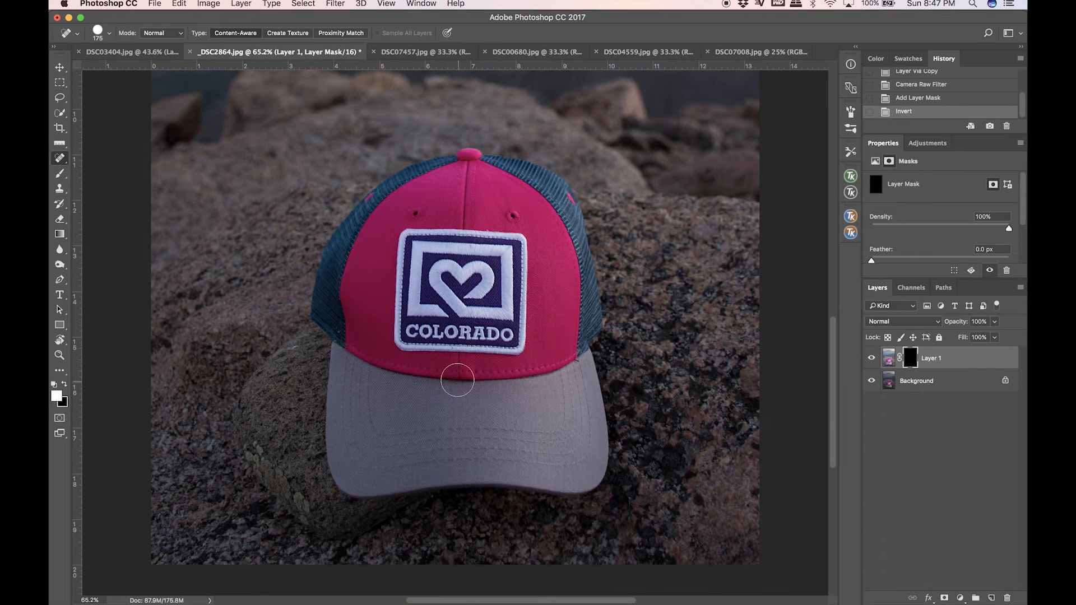
{"action": "key", "text": "v"}
{"action": "key", "text": "b"}
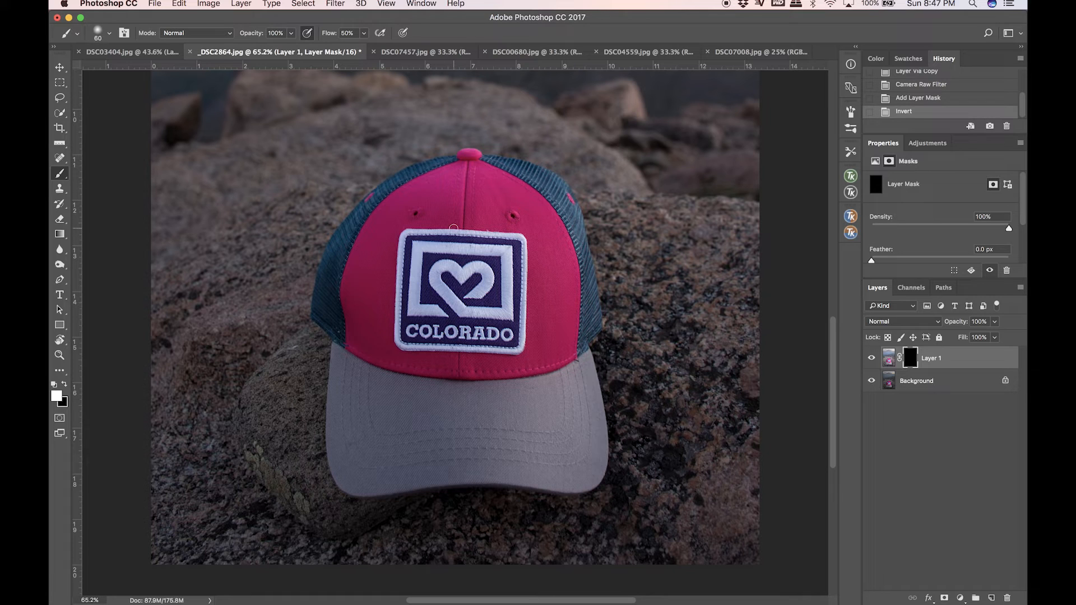
{"action": "key", "text": "bracketright"}
{"action": "key", "text": "bracketright"}
{"action": "key", "text": "bracketright"}
{"action": "key", "text": "bracketright"}
{"action": "key", "text": "bracketright"}
{"action": "key", "text": "bracketright"}
{"action": "key", "text": "bracketright"}
{"action": "key", "text": "bracketright"}
{"action": "key", "text": "bracketleft"}
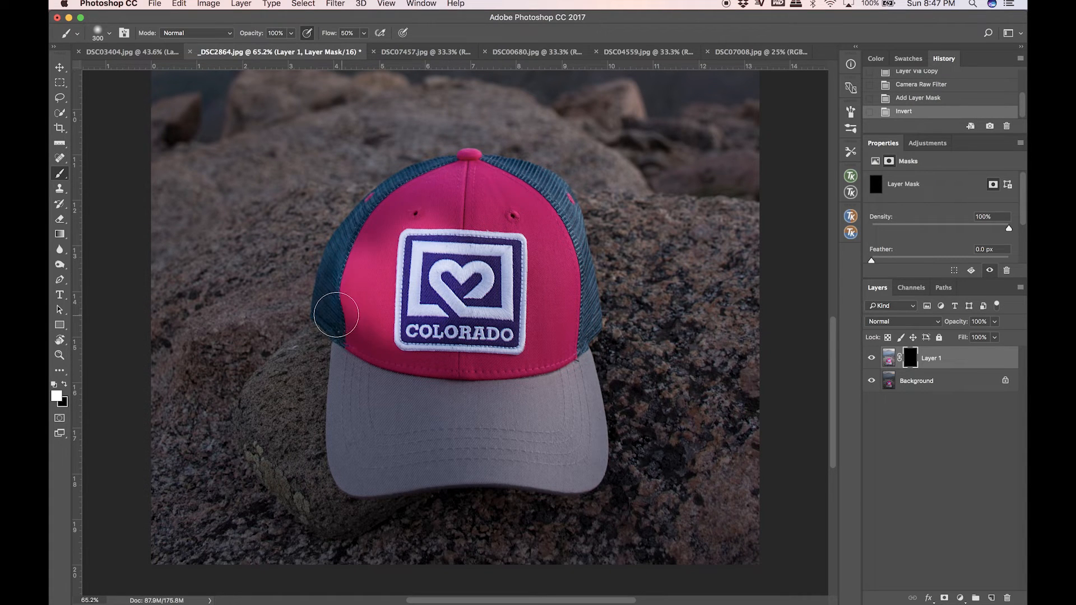
{"action": "mouse_move", "coordinate": [372, 250]}
{"action": "left_mouse_down"}
{"action": "mouse_move", "coordinate": [435, 193]}
{"action": "mouse_move", "coordinate": [467, 182]}
{"action": "mouse_move", "coordinate": [525, 196]}
{"action": "mouse_move", "coordinate": [481, 247]}
{"action": "mouse_move", "coordinate": [489, 200]}
{"action": "mouse_move", "coordinate": [532, 193]}
{"action": "mouse_move", "coordinate": [570, 278]}
{"action": "mouse_move", "coordinate": [561, 303]}
{"action": "mouse_move", "coordinate": [569, 334]}
{"action": "mouse_move", "coordinate": [488, 367]}
{"action": "mouse_move", "coordinate": [475, 319]}
{"action": "mouse_move", "coordinate": [355, 402]}
{"action": "mouse_move", "coordinate": [364, 325]}
{"action": "mouse_move", "coordinate": [370, 415]}
{"action": "mouse_move", "coordinate": [350, 448]}
{"action": "mouse_move", "coordinate": [459, 395]}
{"action": "mouse_move", "coordinate": [449, 409]}
{"action": "left_mouse_up"}
{"action": "mouse_move", "coordinate": [521, 401]}
{"action": "left_mouse_down"}
{"action": "mouse_move", "coordinate": [572, 443]}
{"action": "mouse_move", "coordinate": [574, 395]}
{"action": "mouse_move", "coordinate": [589, 448]}
{"action": "mouse_move", "coordinate": [572, 468]}
{"action": "mouse_move", "coordinate": [398, 465]}
{"action": "mouse_move", "coordinate": [364, 482]}
{"action": "mouse_move", "coordinate": [336, 473]}
{"action": "mouse_move", "coordinate": [448, 480]}
{"action": "left_mouse_up"}
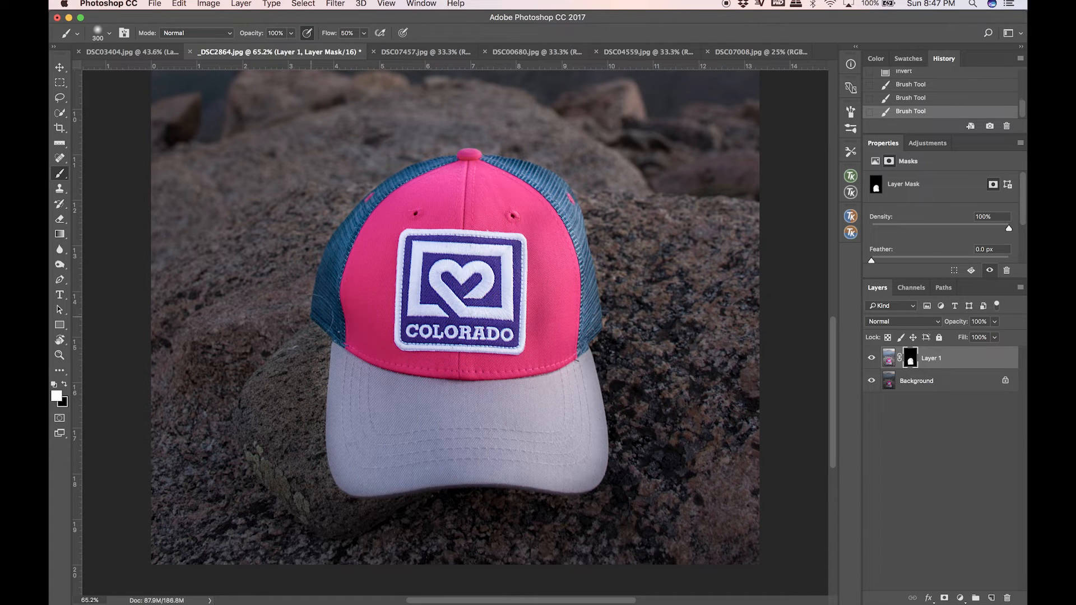
Step: Paint black on the mask just outside the hat's side edge with a size 125 brush to remove the bright spill
{"action": "key", "text": "x"}
{"action": "key", "text": "bracketleft"}
{"action": "key", "text": "bracketleft"}
{"action": "key", "text": "bracketleft"}
{"action": "key", "text": "bracketleft"}
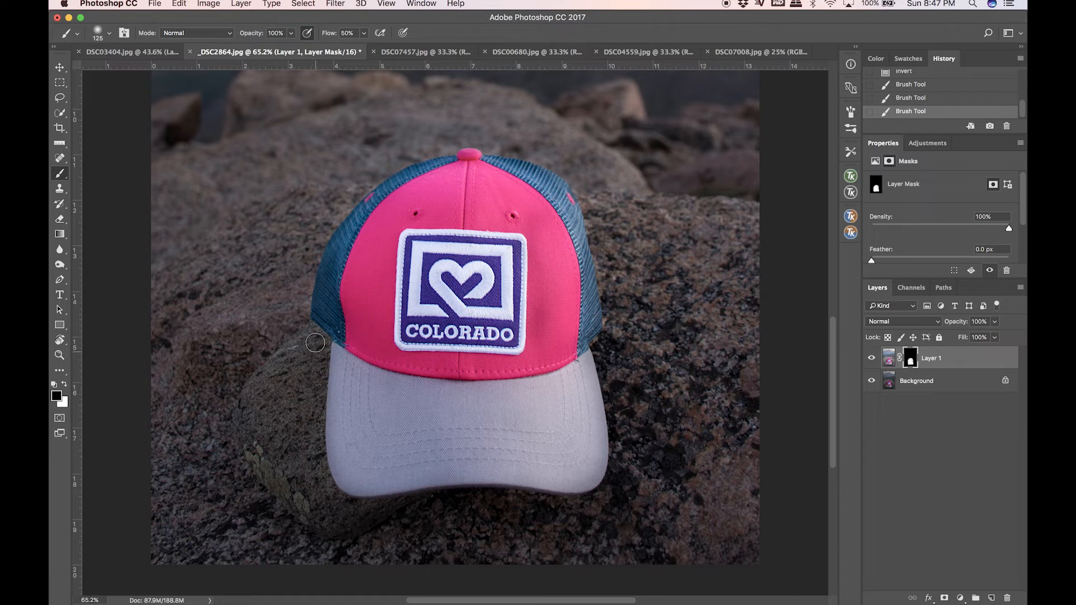
{"action": "left_click", "coordinate": [308, 271]}
Step: Check the mask with the red overlay and paint white over the missed areas along the hat's sides and brim
{"action": "key", "text": "x"}
{"action": "key", "text": "x"}
{"action": "key", "text": "backslash"}
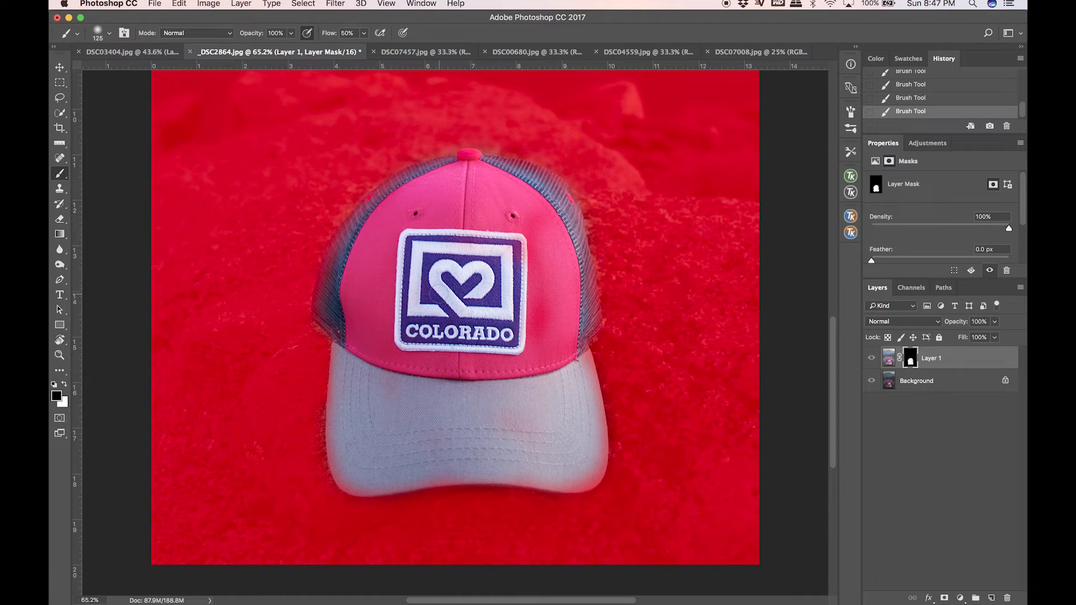
{"action": "key", "text": "x"}
{"action": "mouse_move", "coordinate": [333, 301]}
{"action": "left_mouse_down"}
{"action": "mouse_move", "coordinate": [346, 236]}
{"action": "mouse_move", "coordinate": [412, 180]}
{"action": "mouse_move", "coordinate": [512, 168]}
{"action": "mouse_move", "coordinate": [552, 191]}
{"action": "mouse_move", "coordinate": [537, 172]}
{"action": "mouse_move", "coordinate": [560, 197]}
{"action": "mouse_move", "coordinate": [582, 310]}
{"action": "mouse_move", "coordinate": [579, 264]}
{"action": "mouse_move", "coordinate": [587, 280]}
{"action": "mouse_move", "coordinate": [587, 325]}
{"action": "mouse_move", "coordinate": [573, 337]}
{"action": "mouse_move", "coordinate": [584, 481]}
{"action": "left_mouse_up"}
{"action": "key", "text": "backslash"}
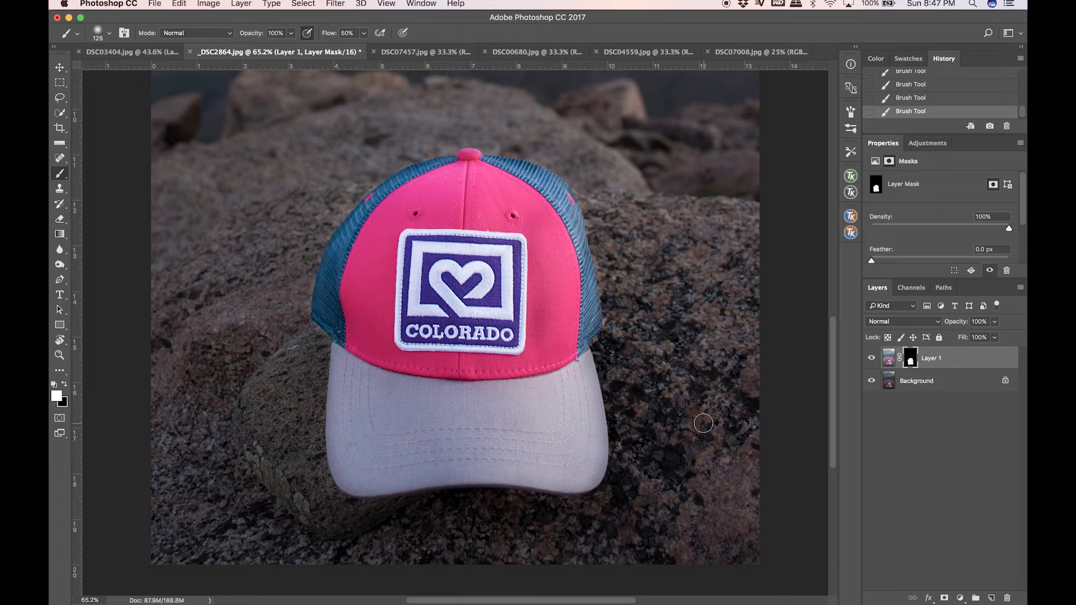
Step: Fit the whole photo in view and toggle the visibility of Layer 1 to compare the hat before and after
{"action": "key", "text": "super+0"}
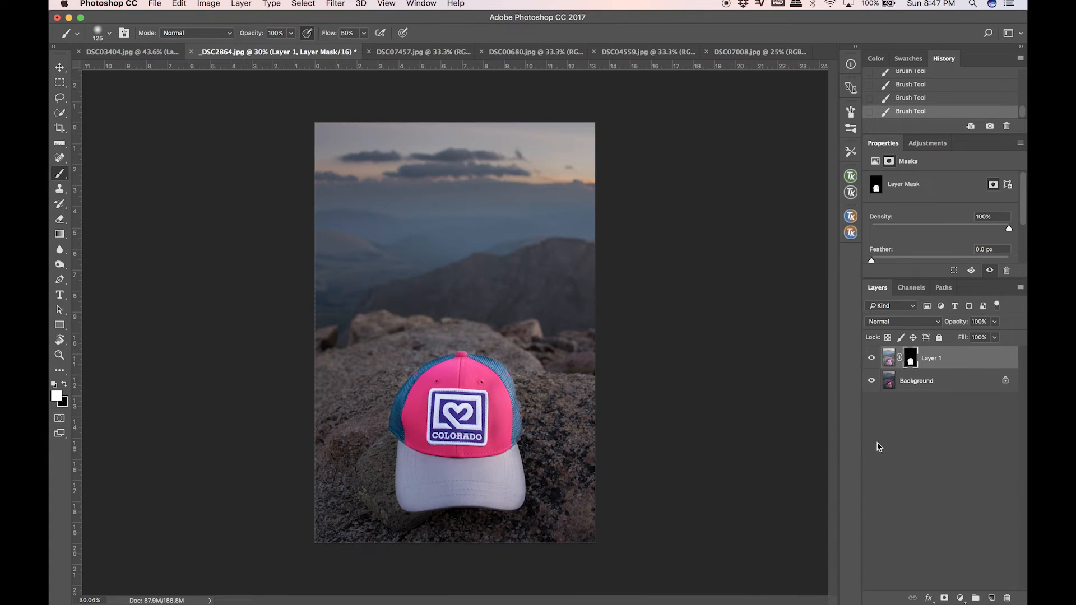
{"action": "left_click", "coordinate": [871, 359]}
{"action": "left_click", "coordinate": [871, 358]}
Step: Reduce the opacity of Layer 1 to 60%, toggling its visibility to judge the effect on the hat
{"action": "left_click_drag", "start_coordinate": [956, 328], "coordinate": [949, 328]}
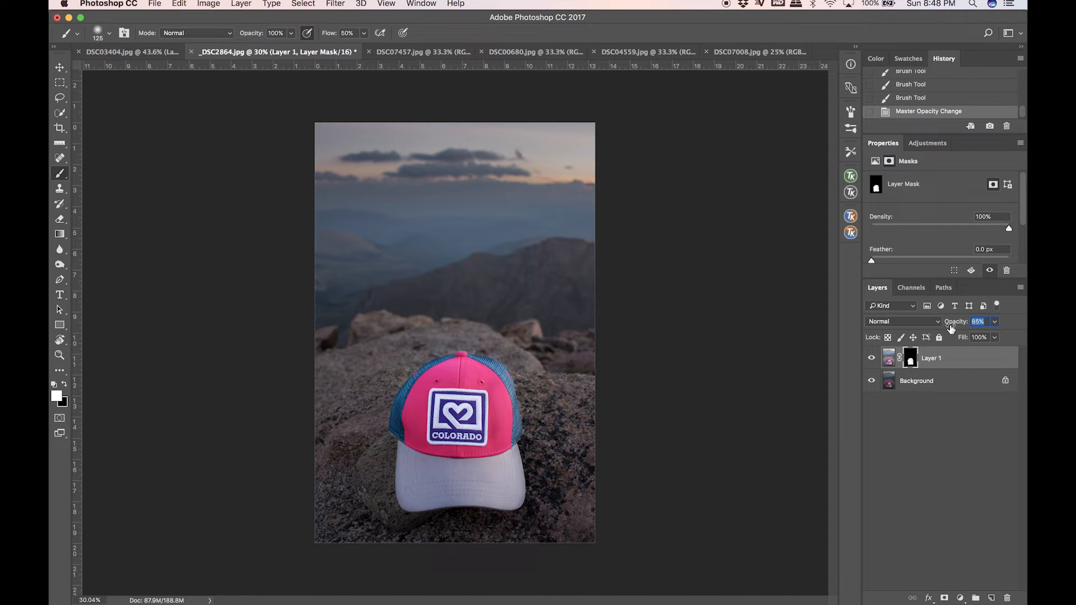
{"action": "left_click_drag", "start_coordinate": [948, 327], "coordinate": [948, 325]}
{"action": "left_click", "coordinate": [872, 359]}
{"action": "left_click", "coordinate": [871, 360]}
{"action": "left_click_drag", "start_coordinate": [958, 325], "coordinate": [954, 324]}
{"action": "left_click_drag", "start_coordinate": [956, 325], "coordinate": [951, 325]}
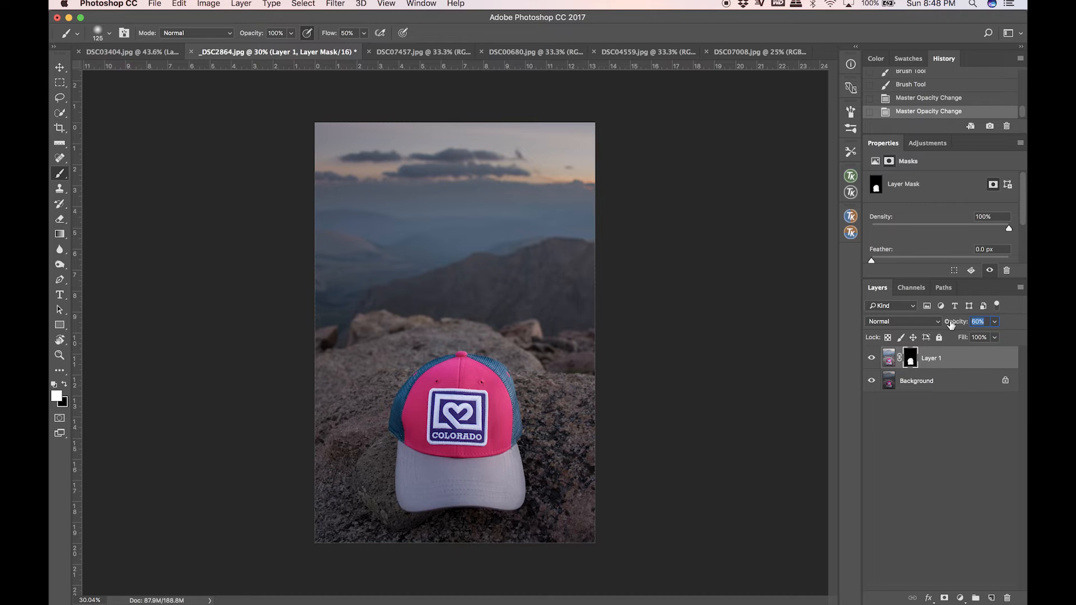
{"action": "left_click", "coordinate": [872, 358]}
{"action": "left_click", "coordinate": [872, 358]}
Step: In the DSC07457.jpg watch photo, duplicate the Background layer and open the copy in the Camera Raw Filter
{"action": "key", "text": "v"}
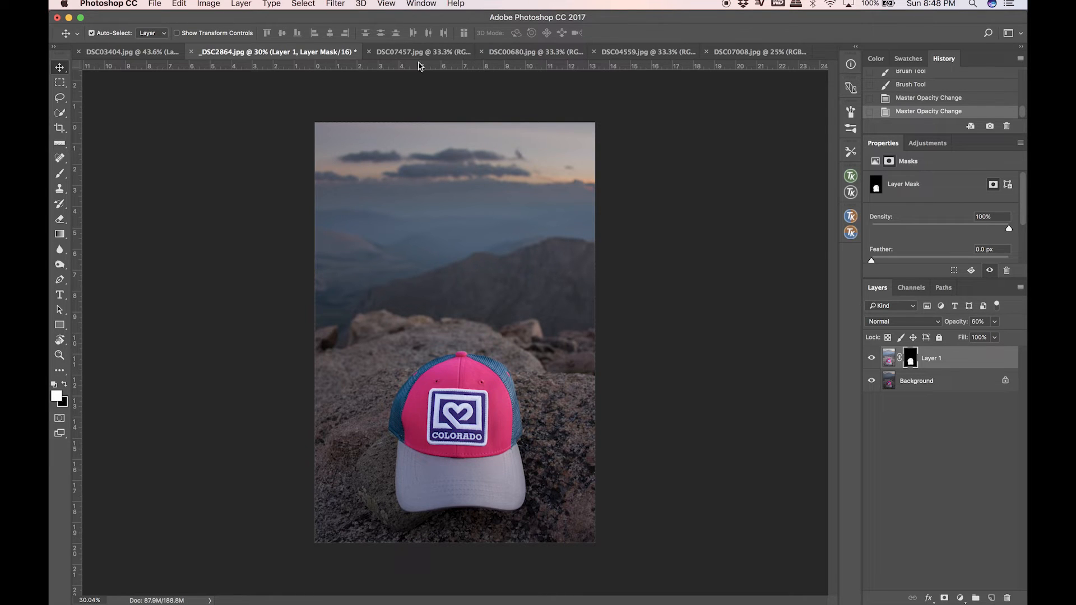
{"action": "left_click", "coordinate": [436, 53]}
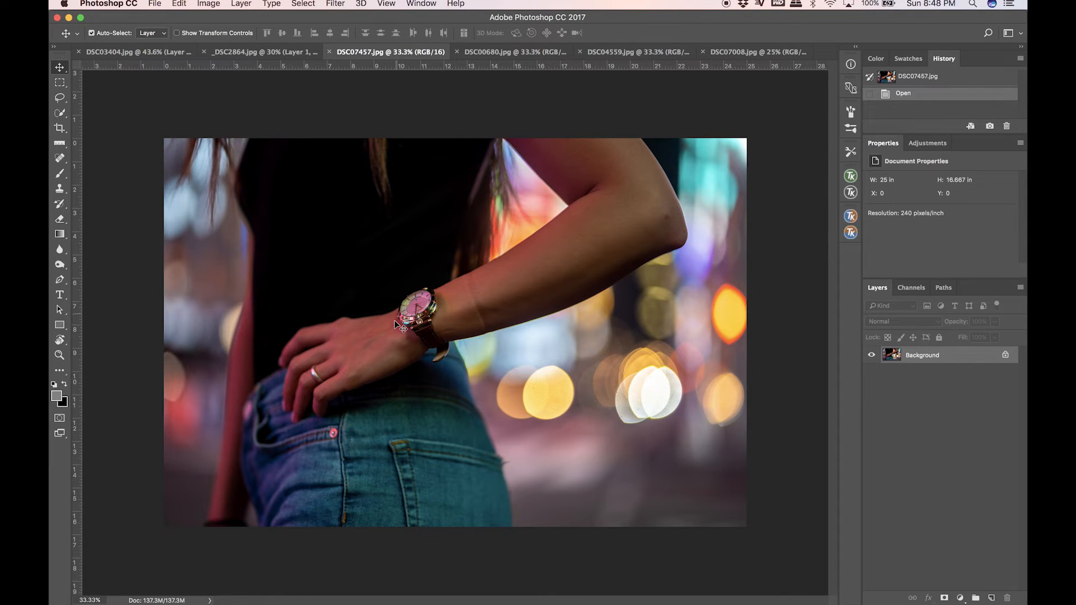
{"action": "key", "text": "super+j"}
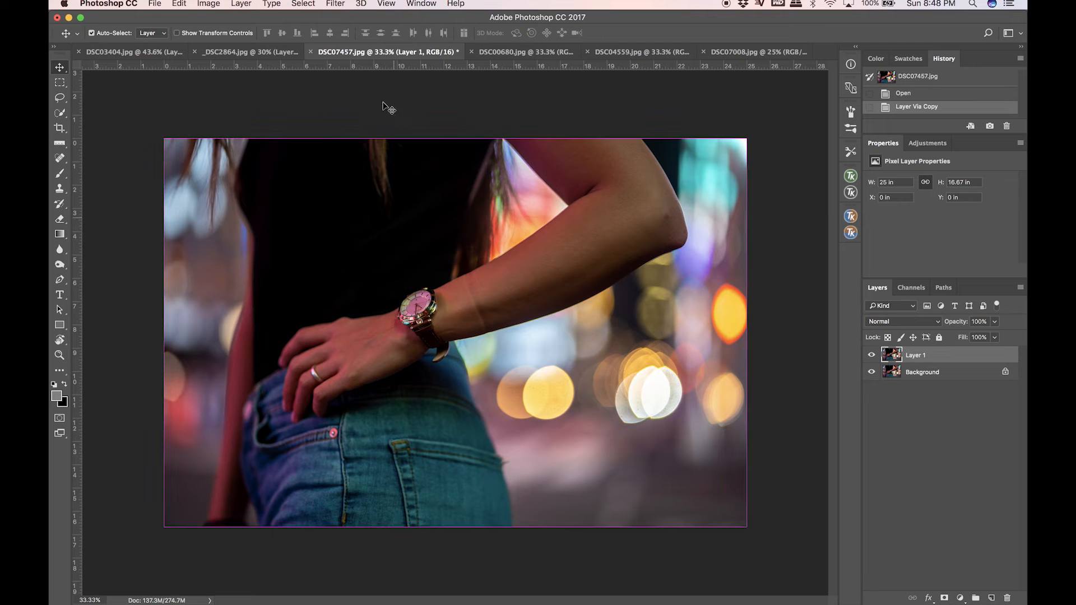
{"action": "left_click", "coordinate": [339, 4]}
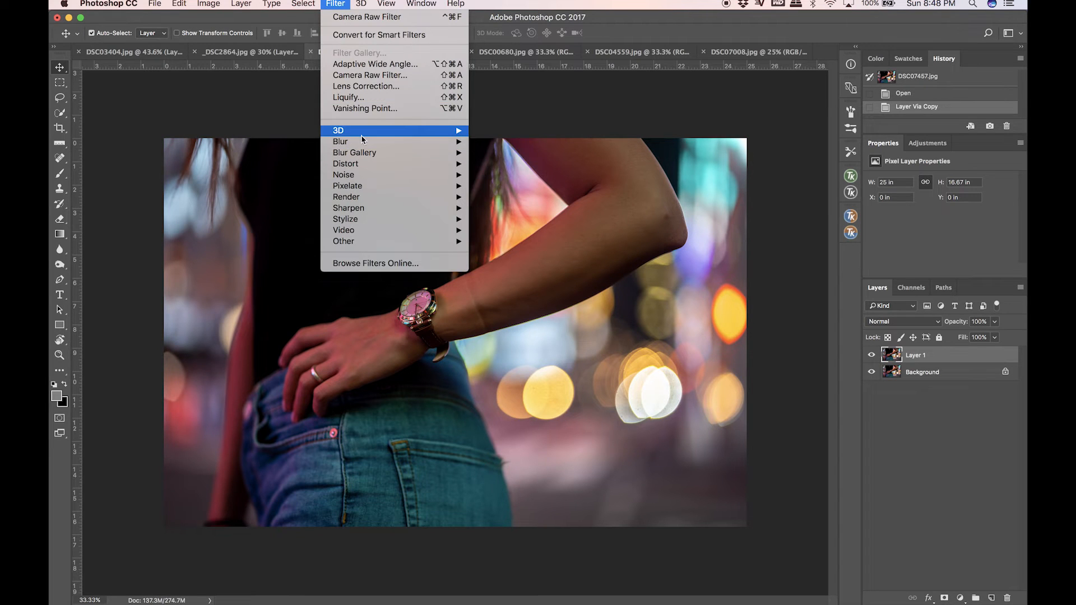
{"action": "left_click", "coordinate": [380, 77]}
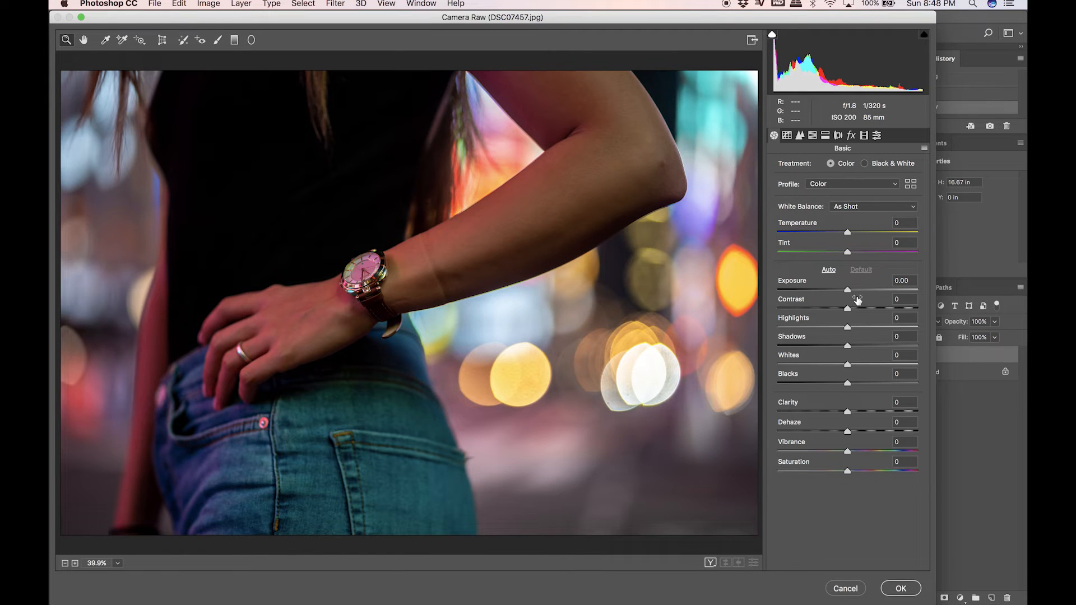
Step: Adjust the watch photo with Exposure +0.90, Highlights -23, Clarity +33 and Vibrance +13
{"action": "left_click", "coordinate": [860, 291]}
{"action": "left_click_drag", "start_coordinate": [859, 290], "coordinate": [862, 293]}
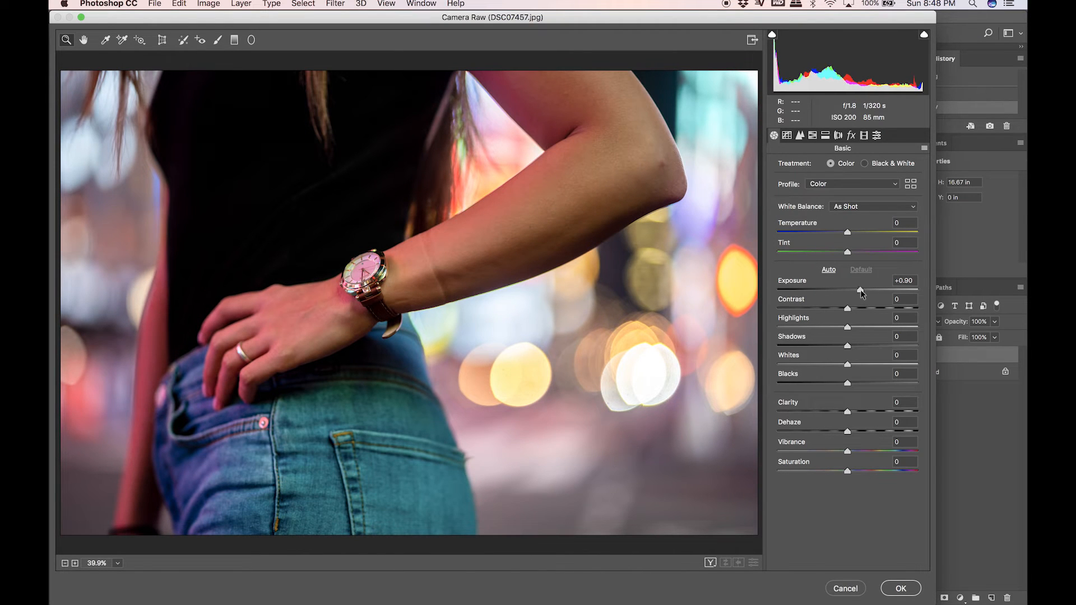
{"action": "left_click_drag", "start_coordinate": [834, 331], "coordinate": [832, 331]}
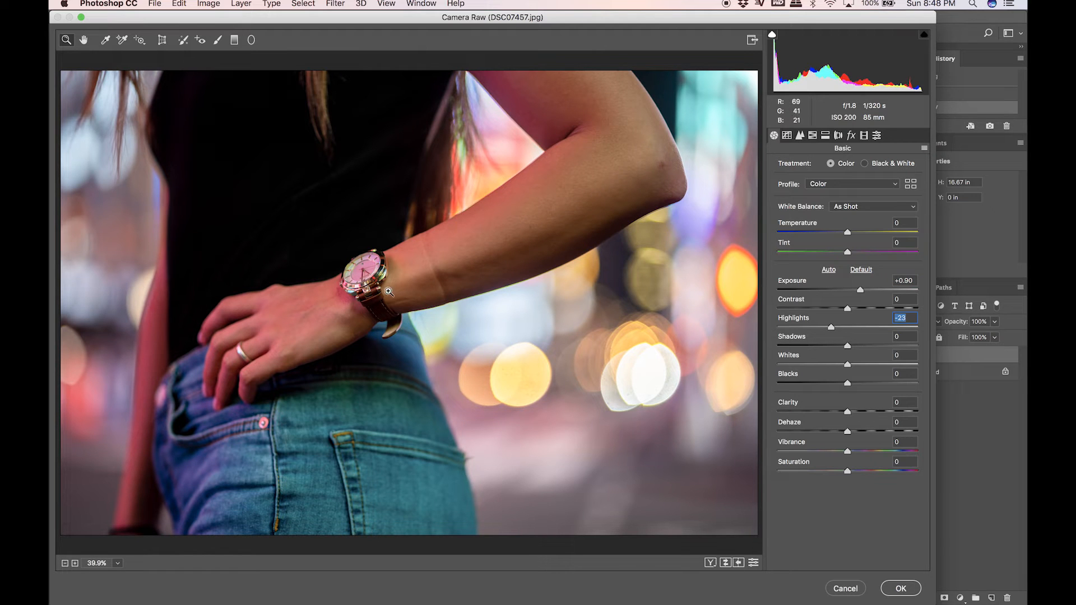
{"action": "left_click", "coordinate": [870, 412]}
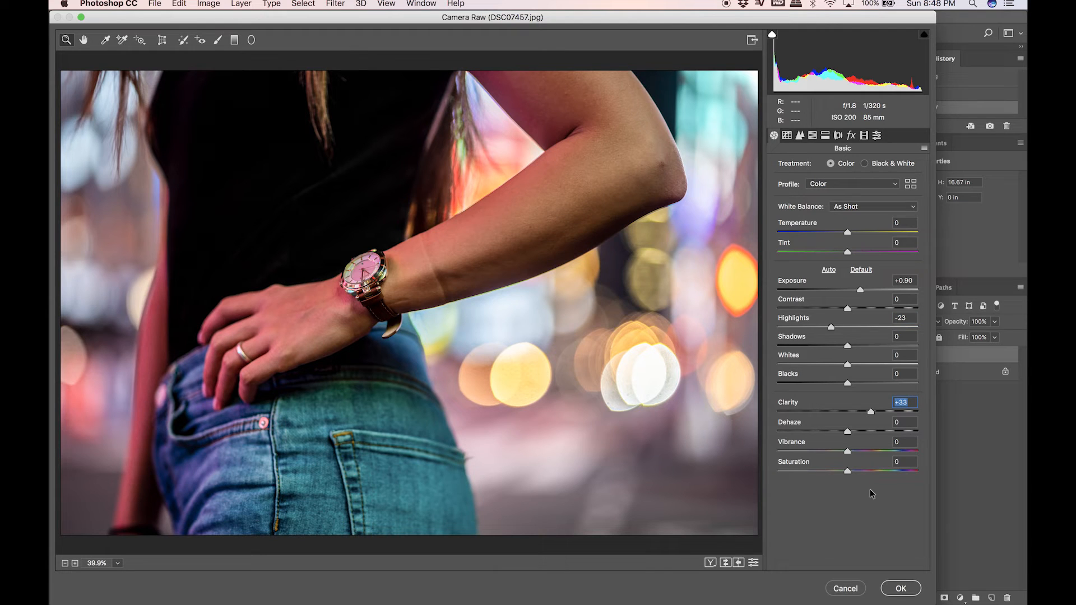
{"action": "left_click", "coordinate": [856, 451]}
Step: Compare the watch photo before and after, raise Exposure to +0.95, and apply the Camera Raw filter
{"action": "left_click", "coordinate": [737, 562]}
{"action": "left_click", "coordinate": [738, 563]}
{"action": "left_click_drag", "start_coordinate": [861, 291], "coordinate": [862, 290]}
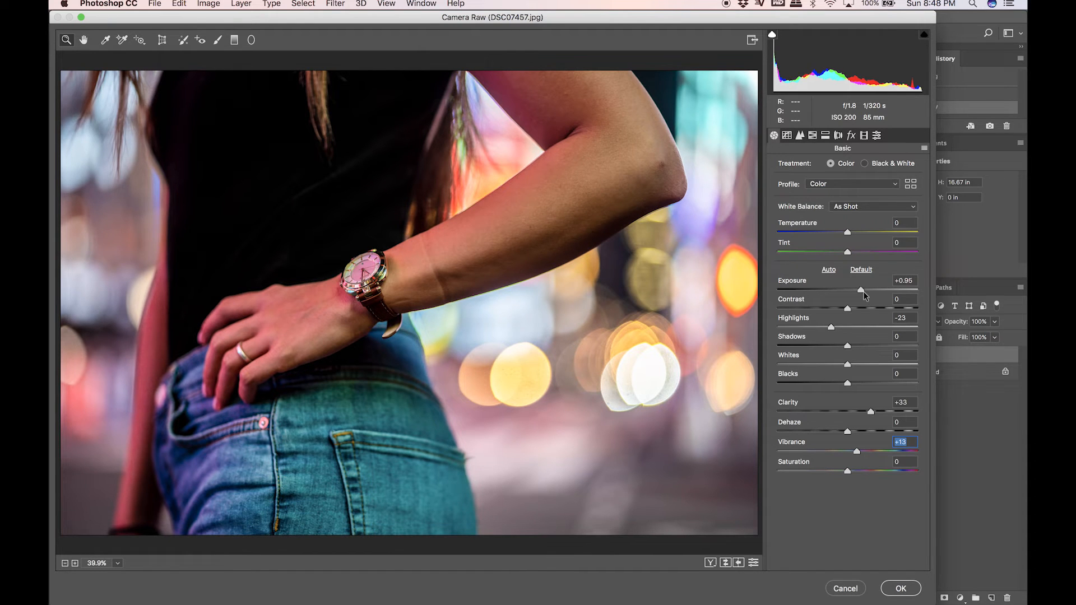
{"action": "left_click", "coordinate": [907, 592]}
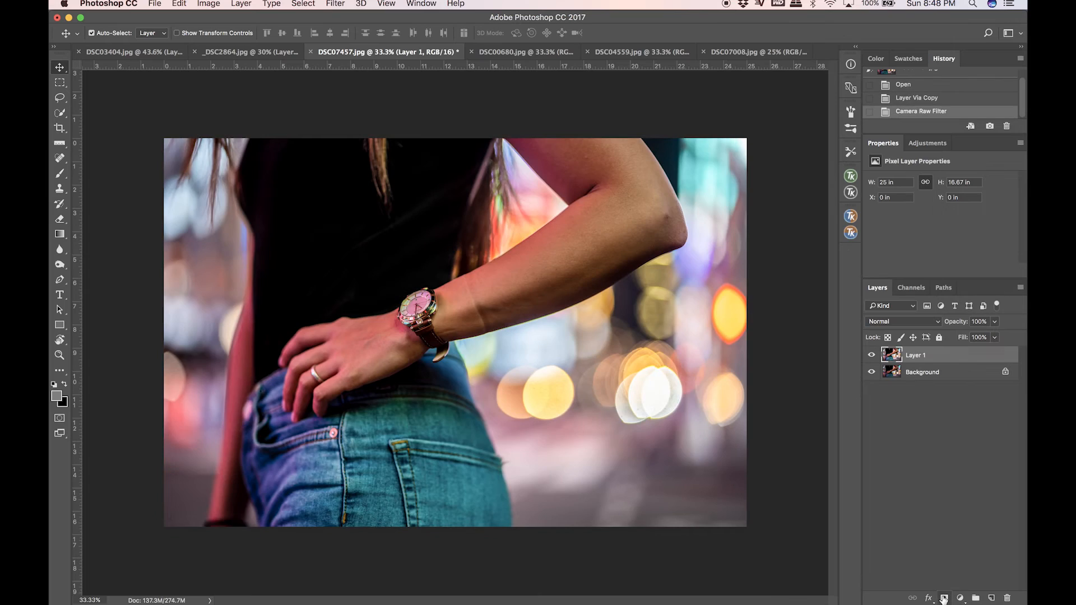
Step: Add a layer mask to Layer 1 of the watch photo and invert it to black
{"action": "left_click", "coordinate": [944, 598]}
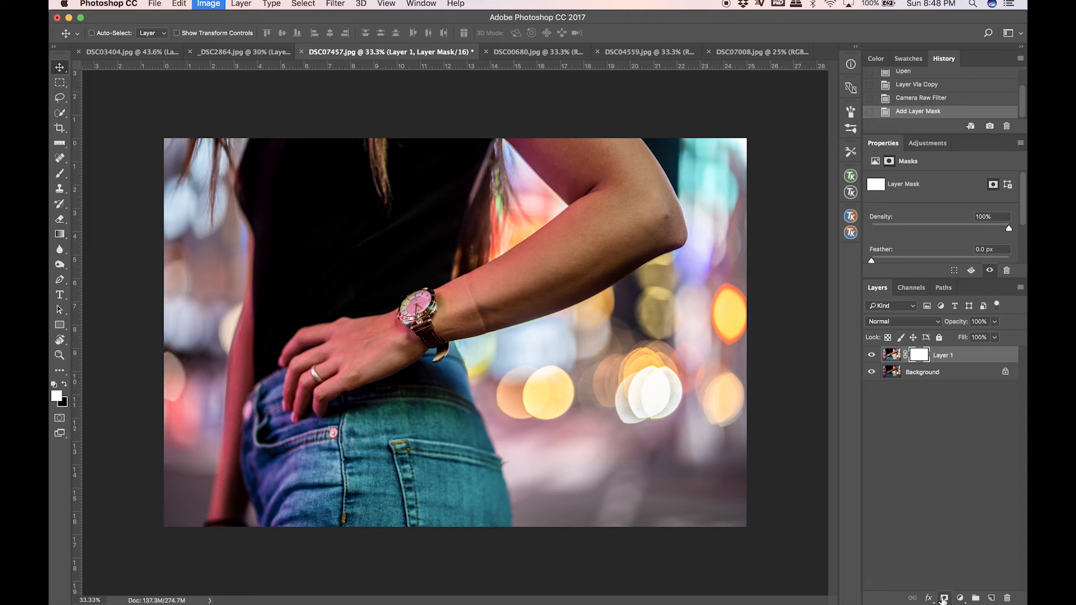
{"action": "key", "text": "super+i"}
Step: Paint with a white 125 px brush on Layer 1's mask over the watch's dial, rim and case
{"action": "scroll", "coordinate": [396, 348], "scroll_direction": "up", "scroll_amount": 4}
{"action": "key", "text": "b"}
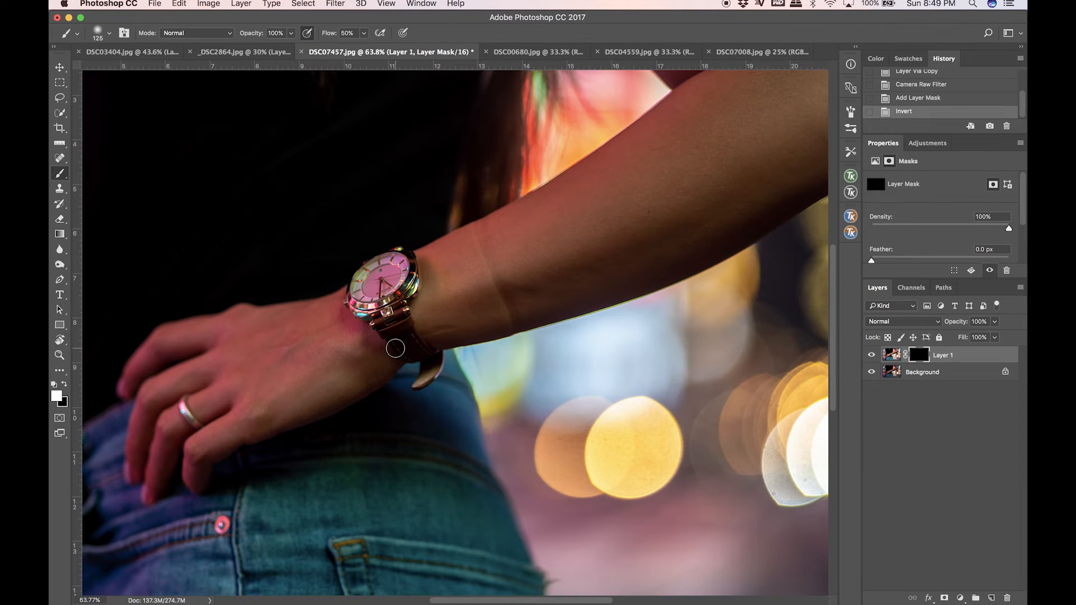
{"action": "scroll", "coordinate": [395, 348], "scroll_direction": "up", "scroll_amount": 4}
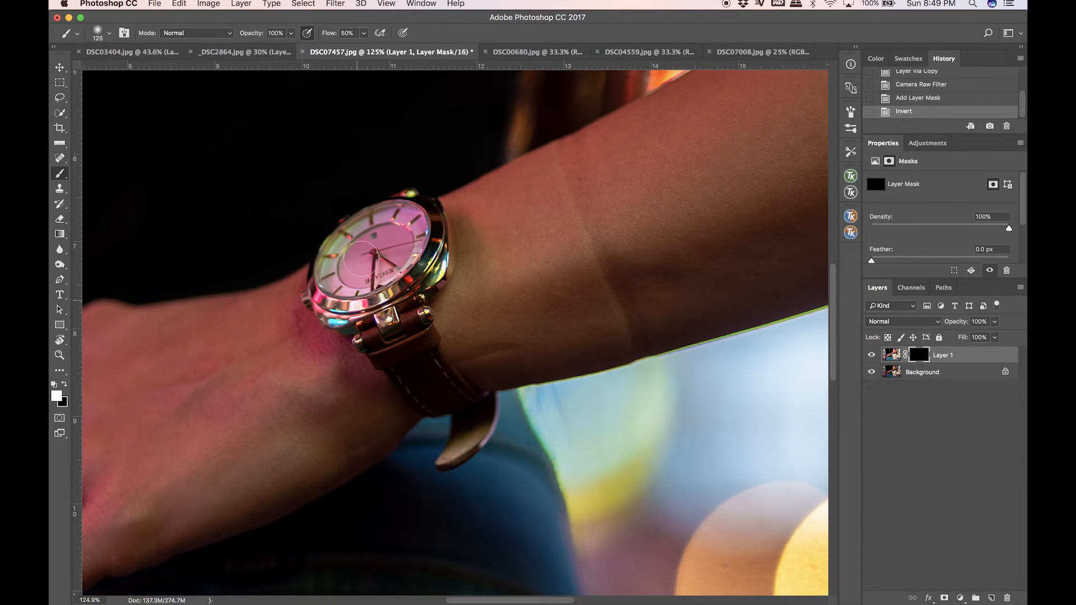
{"action": "mouse_move", "coordinate": [350, 261]}
{"action": "left_mouse_down"}
{"action": "mouse_move", "coordinate": [415, 213]}
{"action": "mouse_move", "coordinate": [426, 232]}
{"action": "left_mouse_up"}
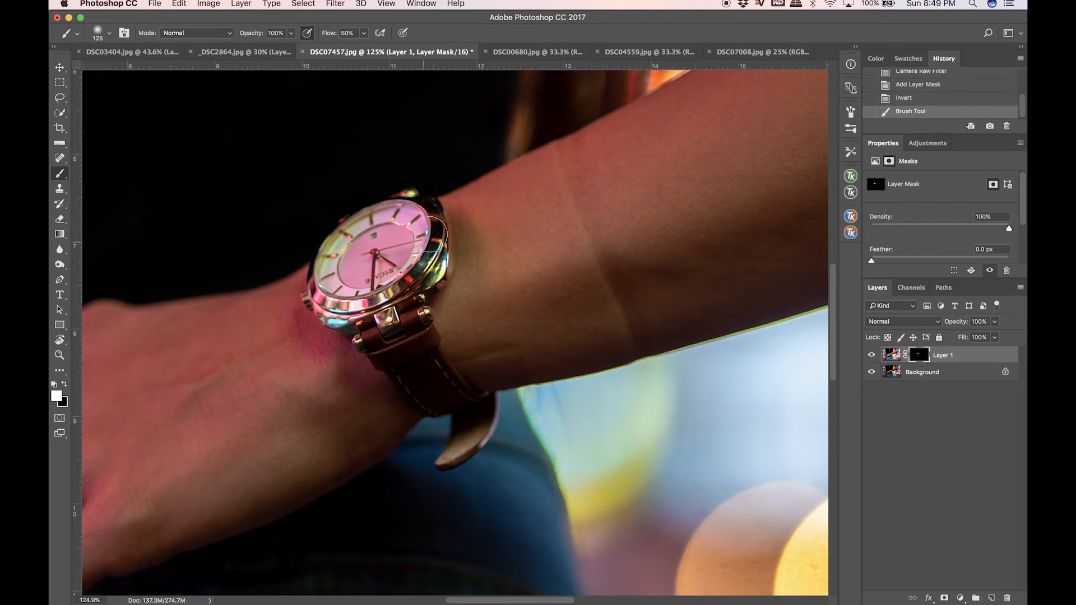
{"action": "mouse_move", "coordinate": [402, 212]}
{"action": "left_mouse_down"}
{"action": "mouse_move", "coordinate": [344, 230]}
{"action": "mouse_move", "coordinate": [320, 275]}
{"action": "mouse_move", "coordinate": [331, 313]}
{"action": "mouse_move", "coordinate": [371, 316]}
{"action": "left_mouse_up"}
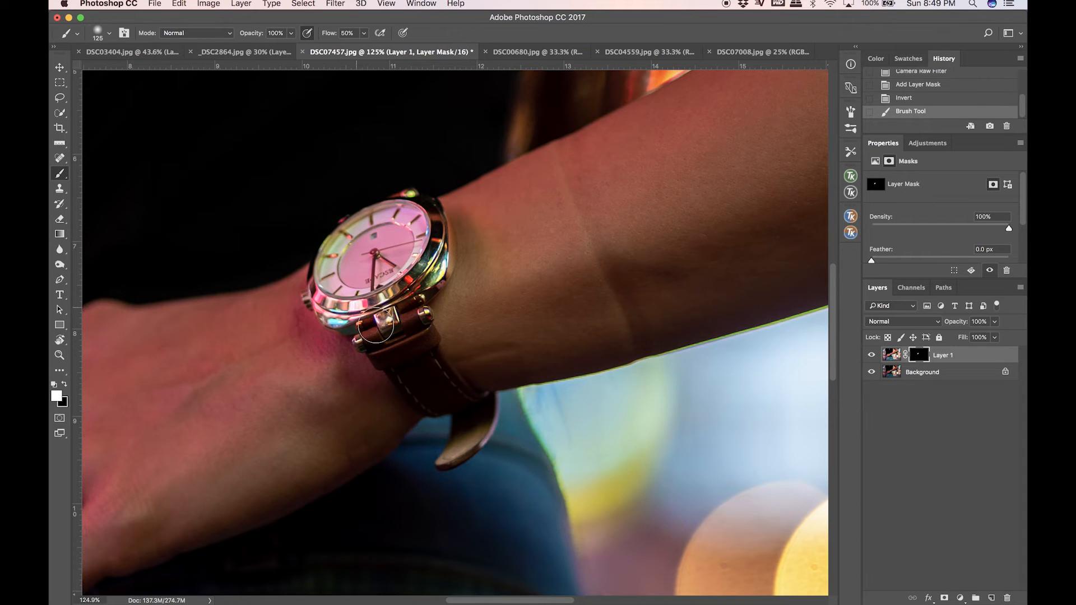
{"action": "left_click_drag", "start_coordinate": [417, 290], "coordinate": [437, 247]}
Step: Paint the watch strap white on the mask, reducing the brush to 70 px, and swap the foreground colour to black
{"action": "left_click_drag", "start_coordinate": [432, 397], "coordinate": [456, 406]}
{"action": "key", "text": "bracketleft"}
{"action": "key", "text": "bracketleft"}
{"action": "key", "text": "bracketleft"}
{"action": "key", "text": "bracketleft"}
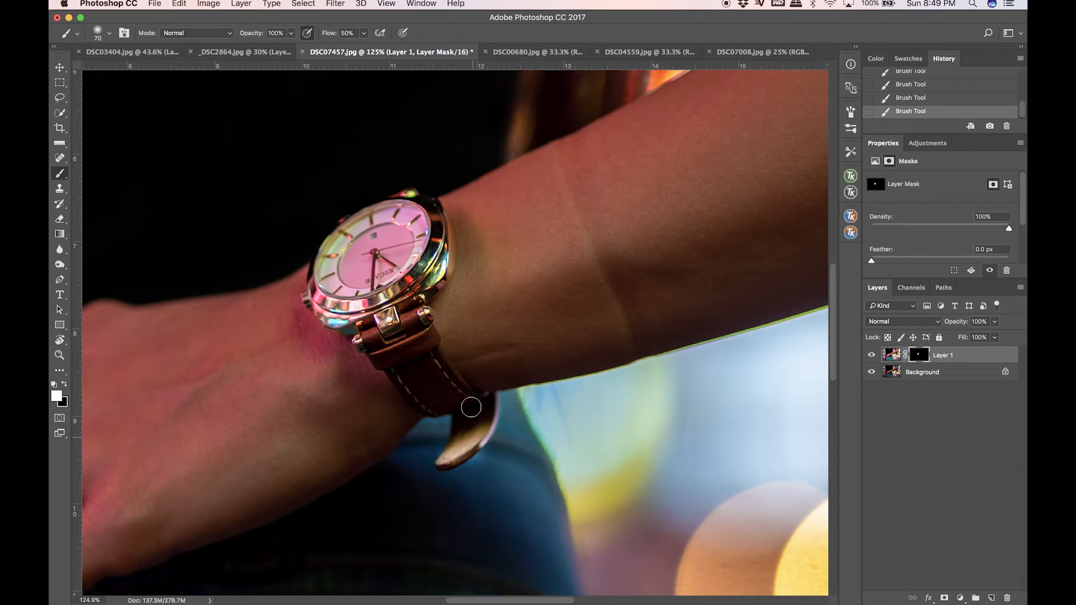
{"action": "key", "text": "x"}
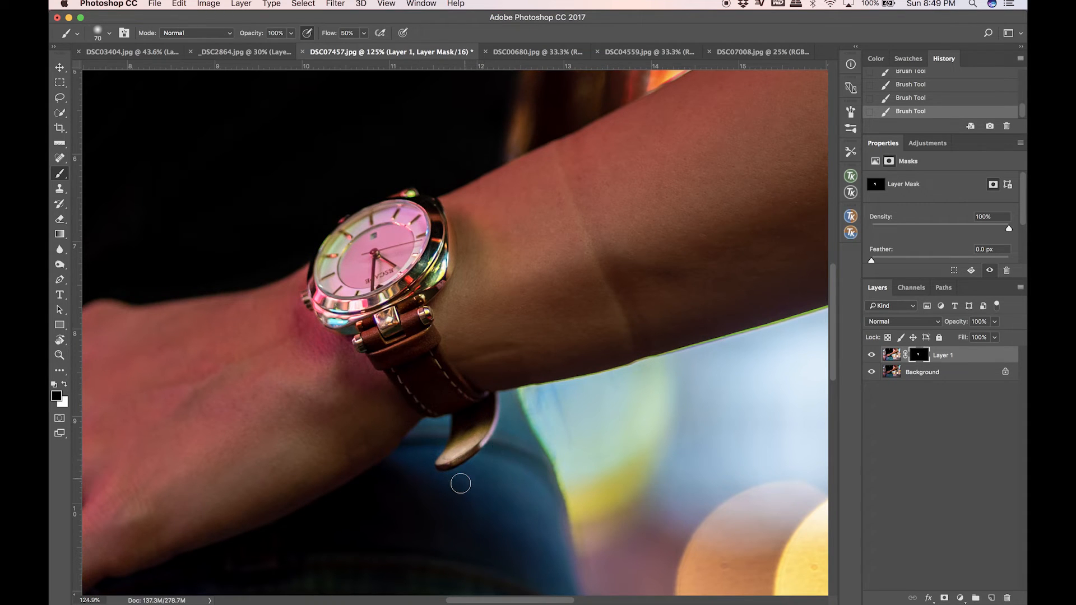
Step: Compare the whole watch photo with and without Layer 1, leaving the layer visible
{"action": "scroll", "coordinate": [451, 471], "scroll_direction": "down", "scroll_amount": 5}
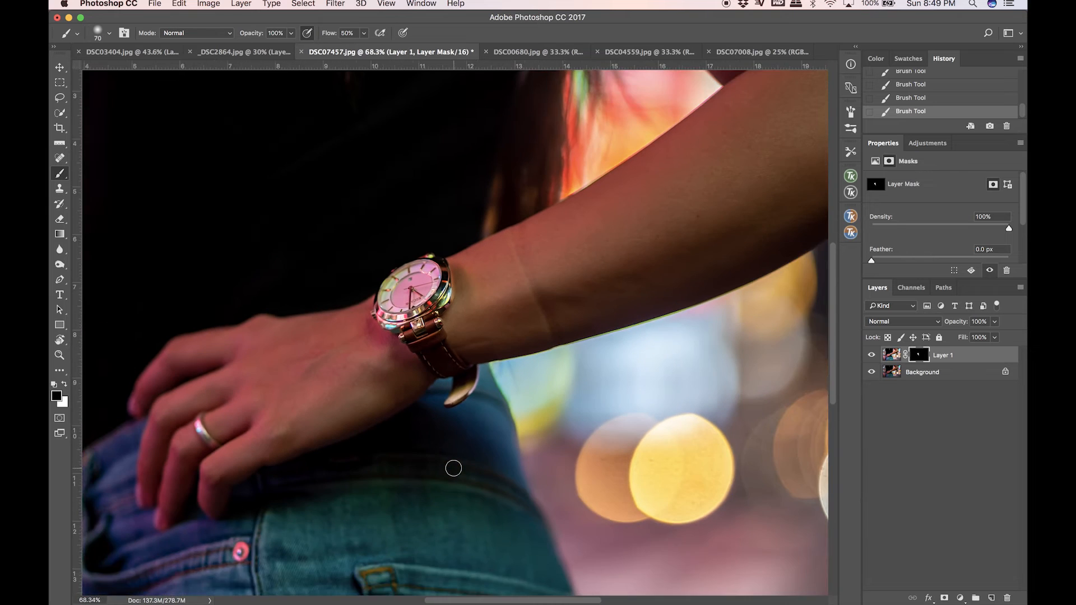
{"action": "scroll", "coordinate": [454, 467], "scroll_direction": "down", "scroll_amount": 4}
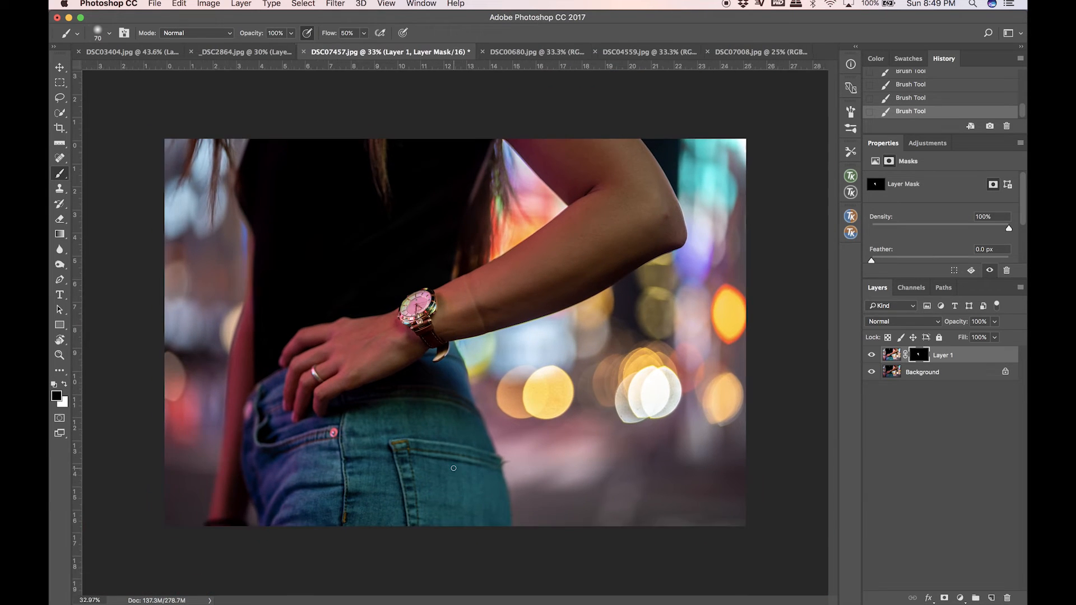
{"action": "key", "text": "super+equal"}
{"action": "left_click", "coordinate": [873, 356]}
{"action": "left_click", "coordinate": [873, 356]}
{"action": "left_click", "coordinate": [873, 356]}
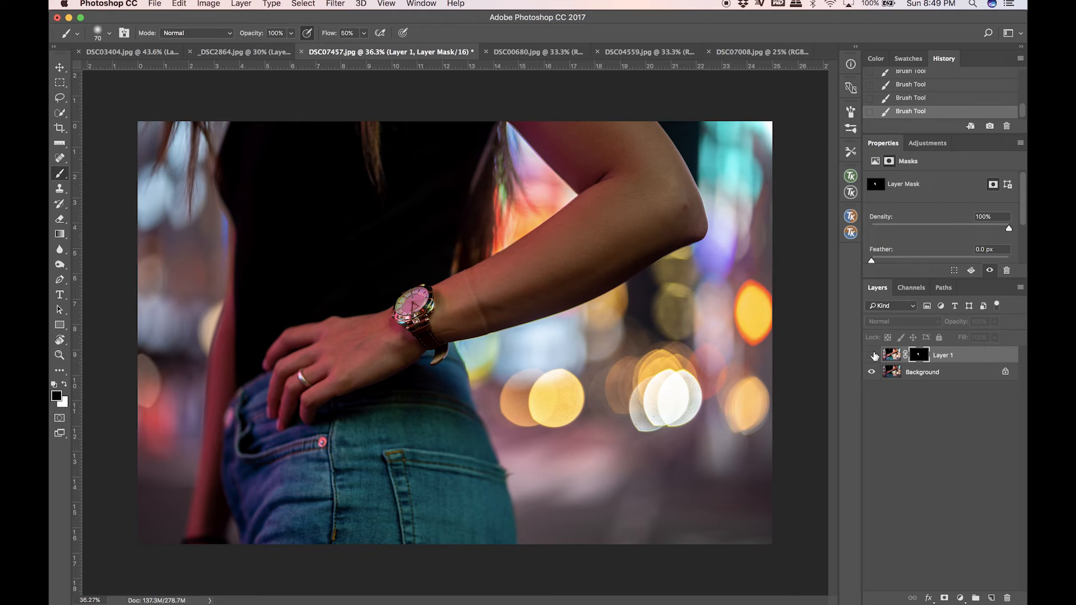
{"action": "left_click", "coordinate": [873, 355]}
{"action": "left_click", "coordinate": [873, 355]}
{"action": "left_click", "coordinate": [873, 356]}
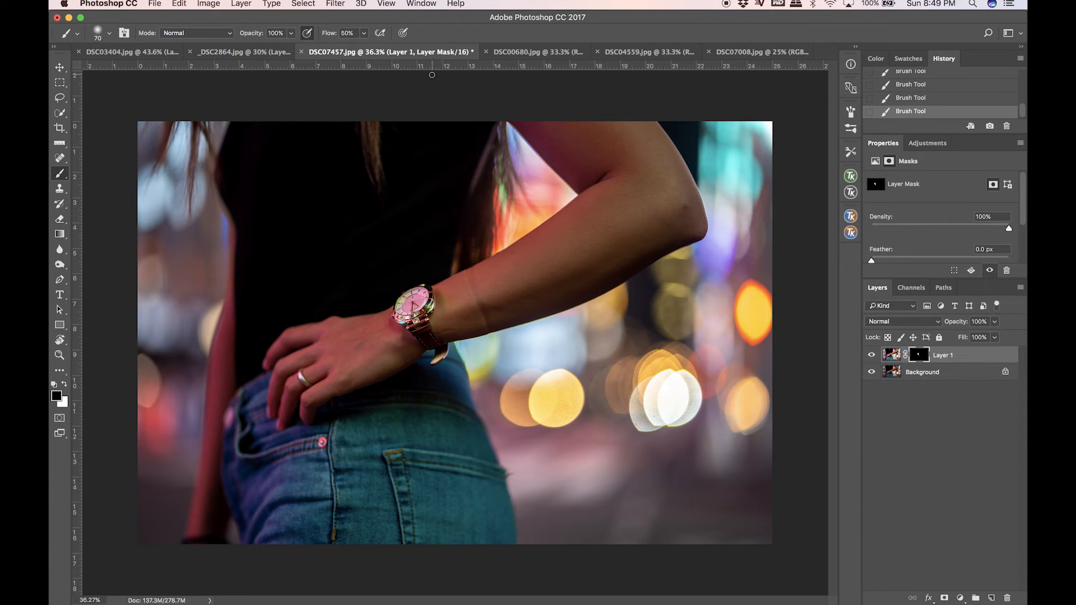
Step: Look over the remaining open photos DSC00680.jpg, DSC04559.jpg and DSC07008.jpg, examining the red visor in the pool photo up close
{"action": "left_click", "coordinate": [507, 52]}
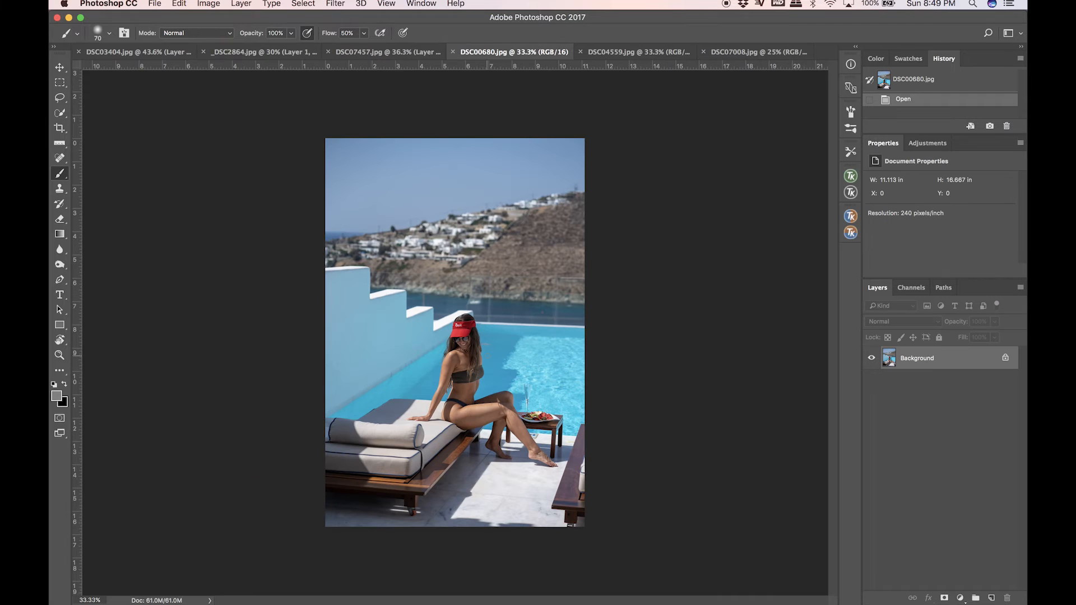
{"action": "left_click", "coordinate": [622, 51]}
{"action": "left_click", "coordinate": [510, 52]}
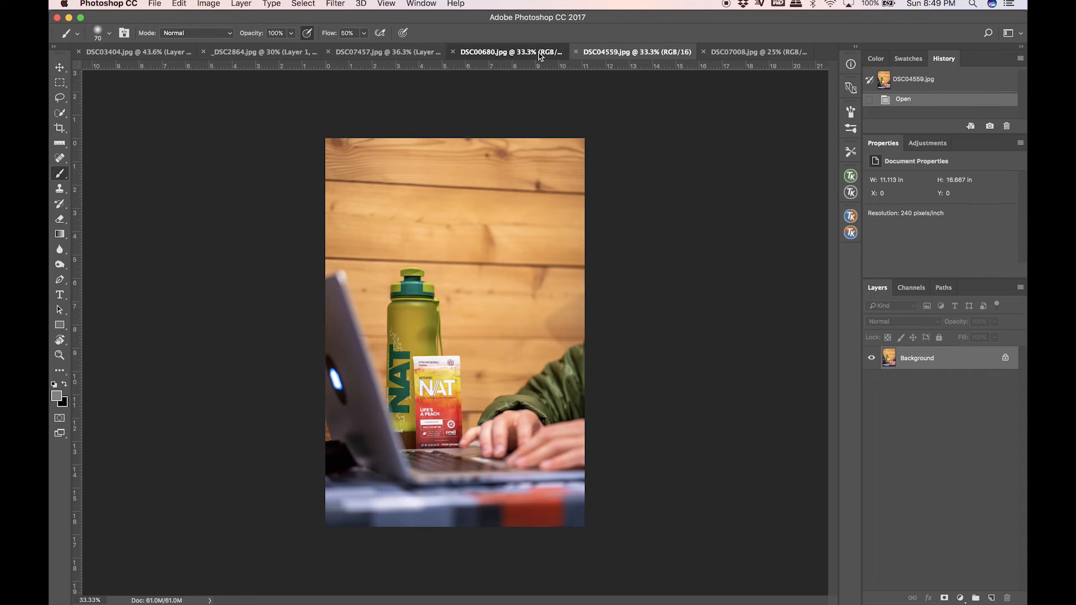
{"action": "scroll", "coordinate": [466, 324], "scroll_direction": "up", "scroll_amount": 8}
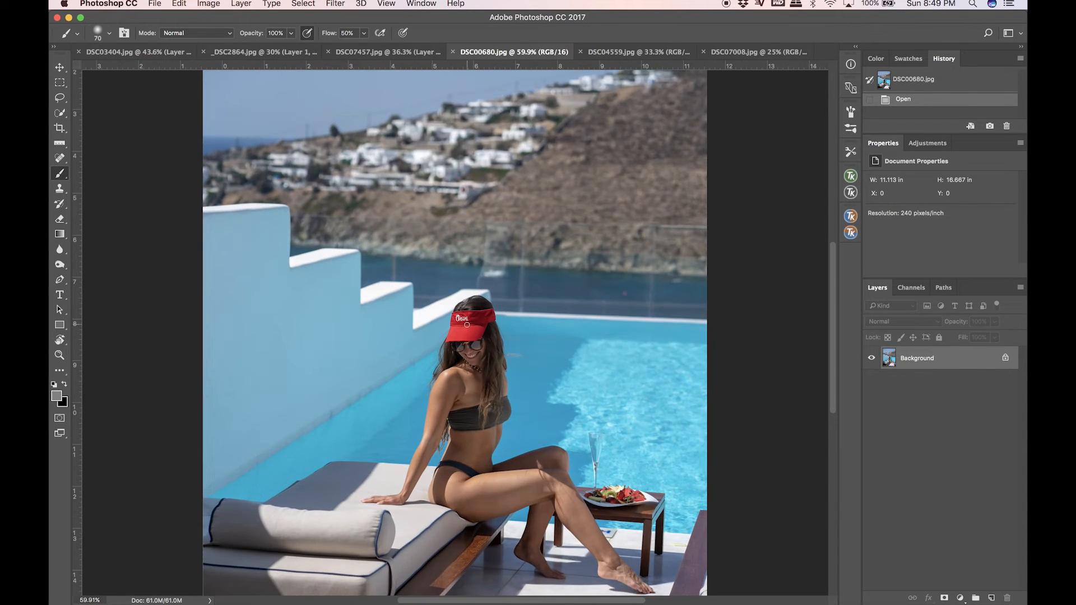
{"action": "scroll", "coordinate": [482, 316], "scroll_direction": "down", "scroll_amount": 5}
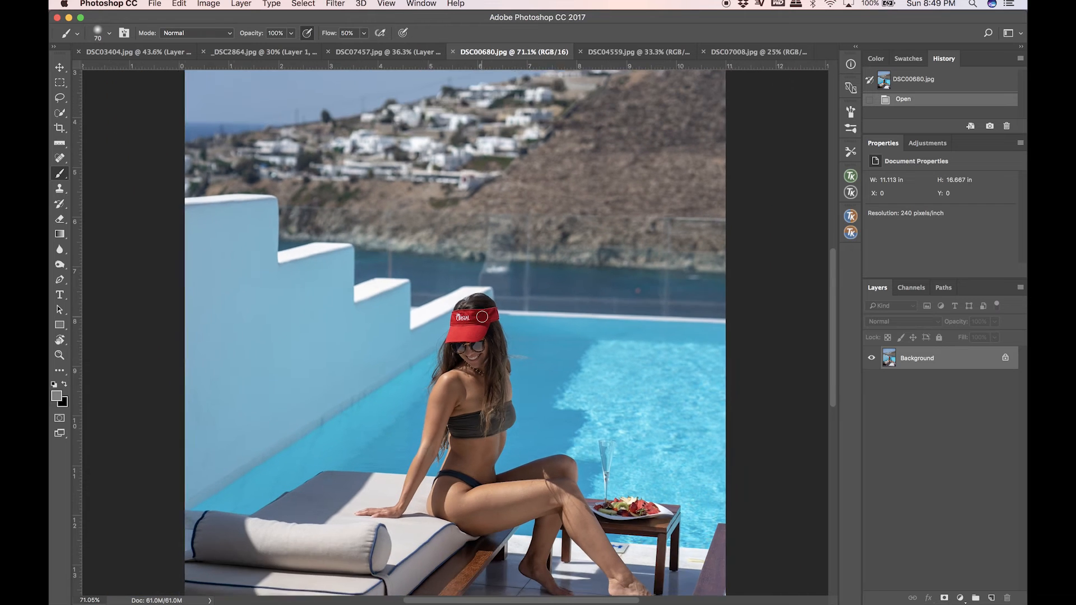
{"action": "scroll", "coordinate": [481, 317], "scroll_direction": "down", "scroll_amount": 1}
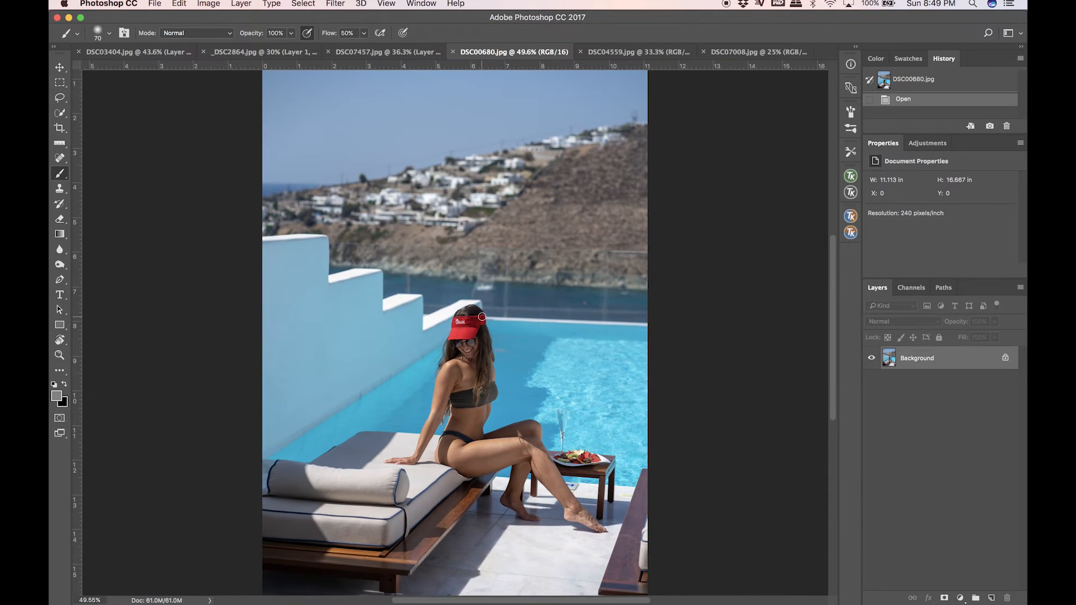
{"action": "scroll", "coordinate": [482, 317], "scroll_direction": "down", "scroll_amount": 2}
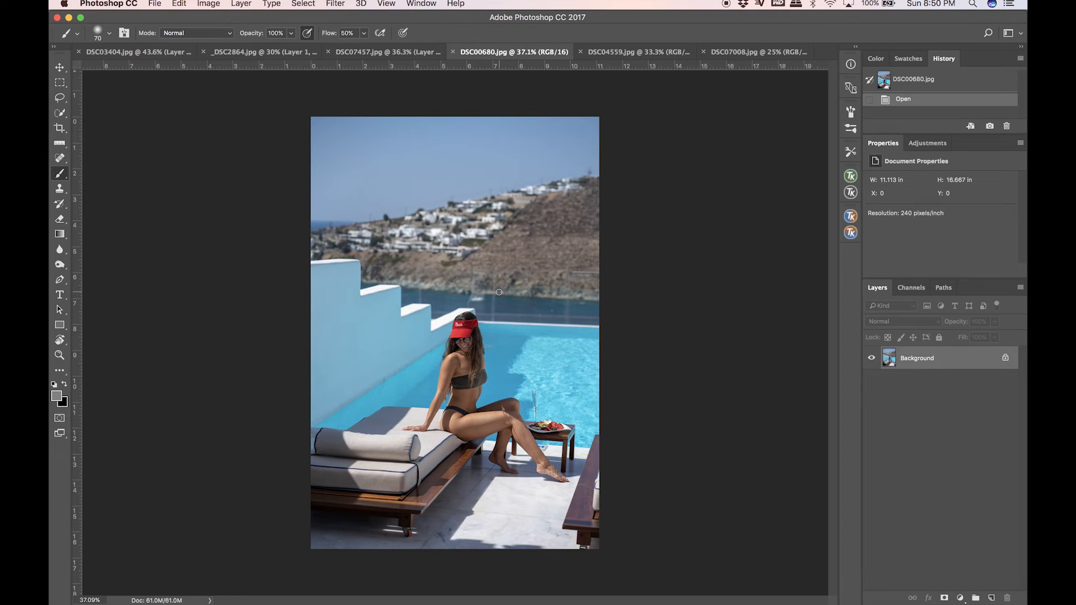
{"action": "left_click", "coordinate": [660, 54]}
{"action": "left_click", "coordinate": [733, 53]}
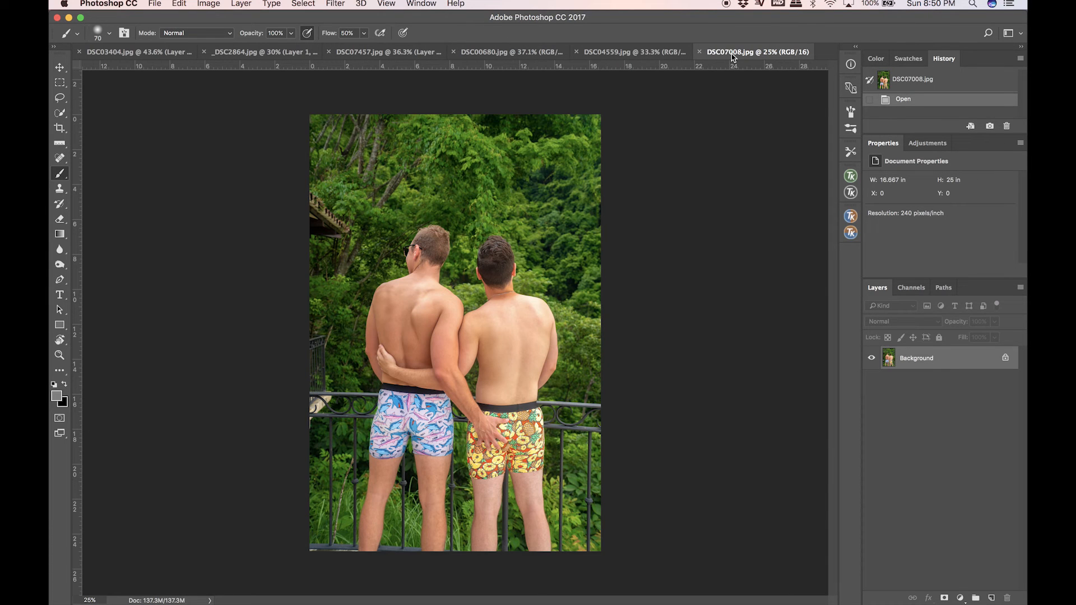
Step: In the DSC04559.jpg laptop photo, duplicate the Background layer and open the copy in the Camera Raw Filter
{"action": "left_click", "coordinate": [667, 53]}
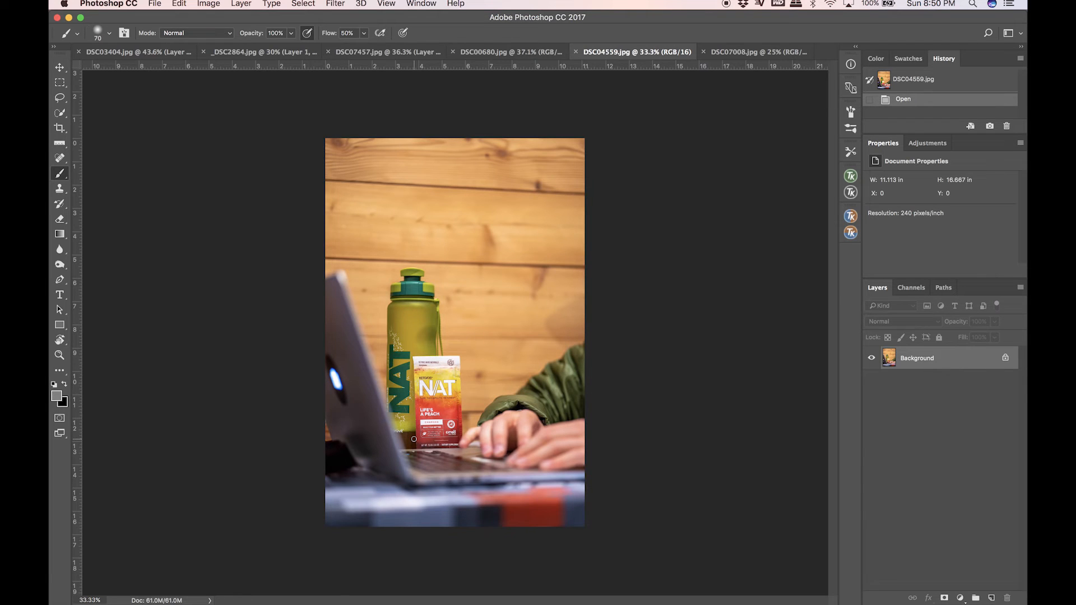
{"action": "key", "text": "ctrl+j"}
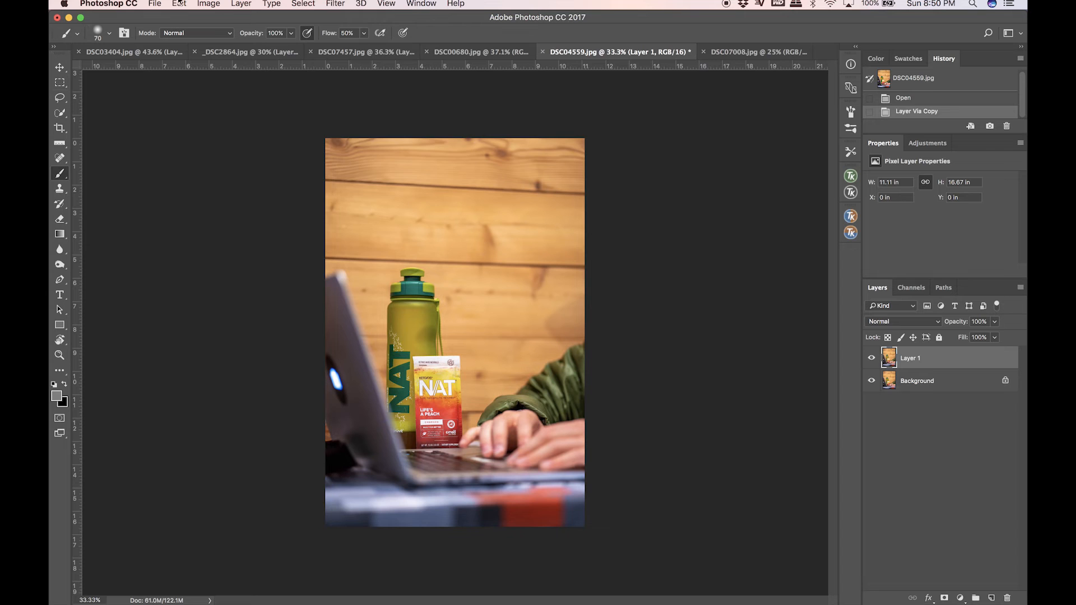
{"action": "left_click", "coordinate": [335, 4]}
{"action": "left_click", "coordinate": [360, 79]}
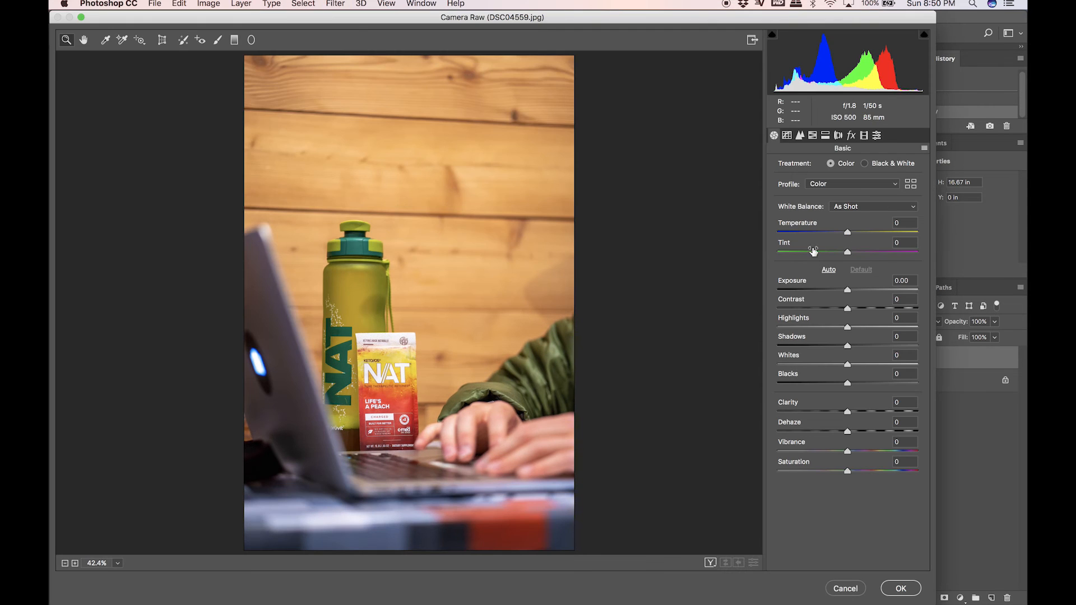
Step: Set Exposure to +0.90, Highlights to -62 and Vibrance to +42 for the packet photo, and compare before and after
{"action": "left_click_drag", "start_coordinate": [848, 289], "coordinate": [860, 291]}
{"action": "left_click", "coordinate": [803, 327]}
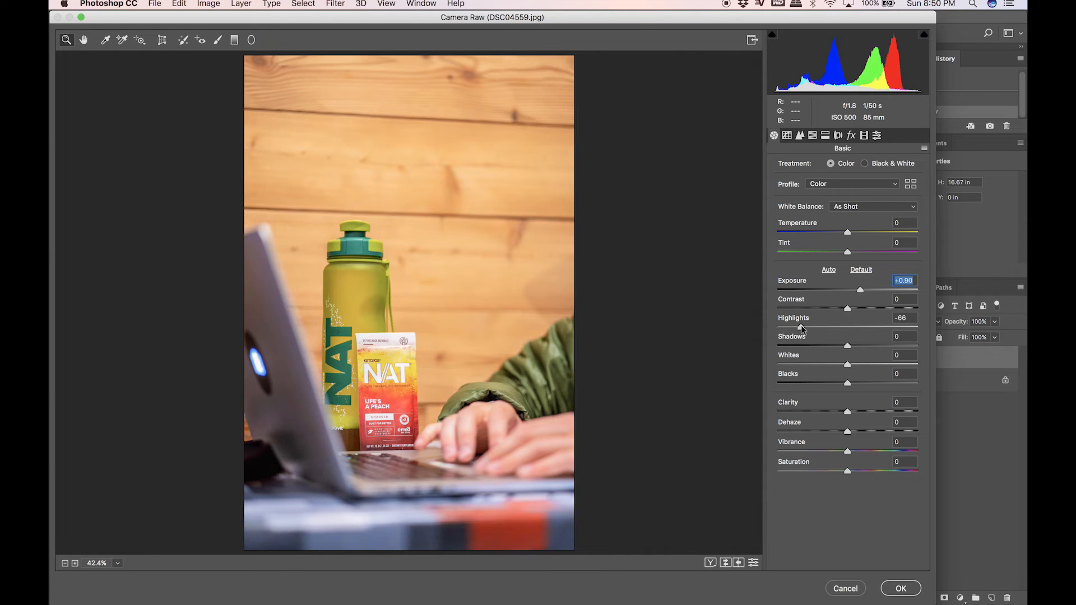
{"action": "left_click_drag", "start_coordinate": [879, 454], "coordinate": [877, 455]}
{"action": "left_click", "coordinate": [724, 563]}
{"action": "left_click", "coordinate": [725, 563]}
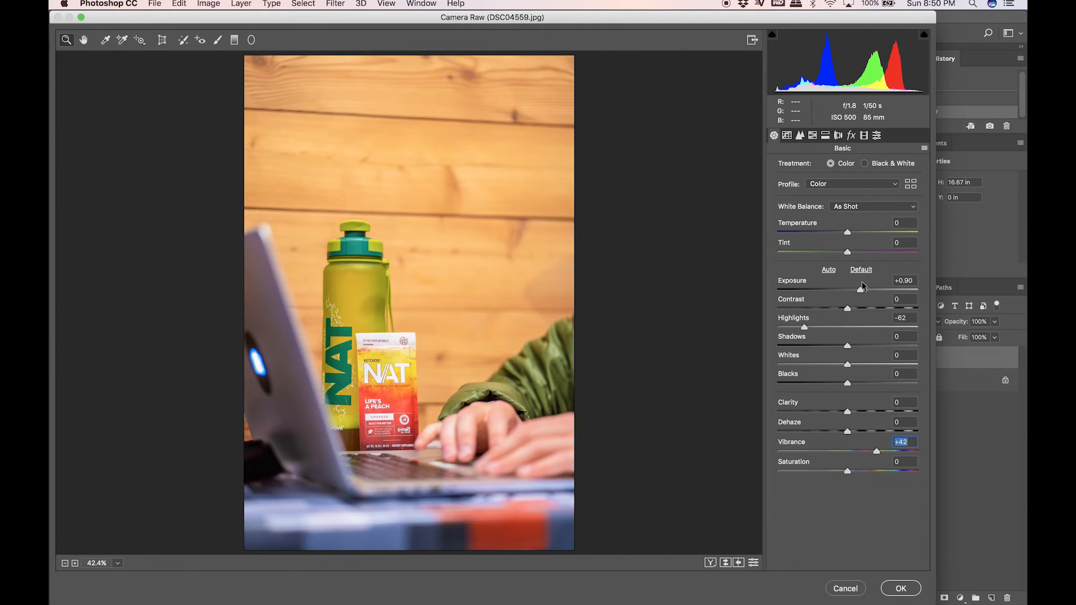
Step: Cool the Temperature to -3, raise Exposure slightly, lower Highlights further, and apply the Camera Raw filter
{"action": "left_click_drag", "start_coordinate": [848, 235], "coordinate": [846, 234]}
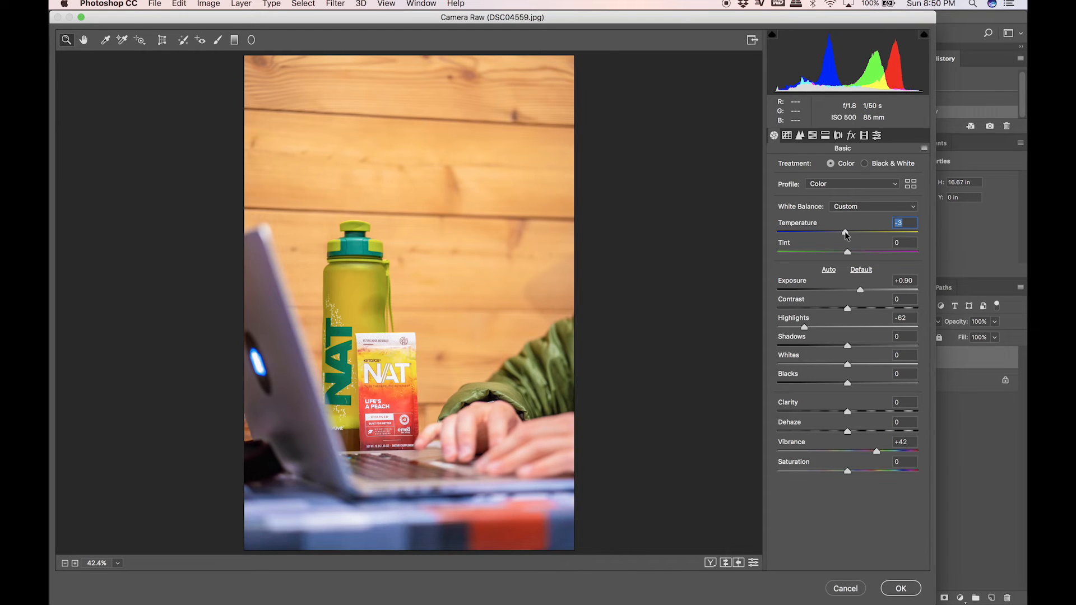
{"action": "left_click_drag", "start_coordinate": [860, 289], "coordinate": [863, 291]}
{"action": "left_click_drag", "start_coordinate": [805, 327], "coordinate": [778, 328]}
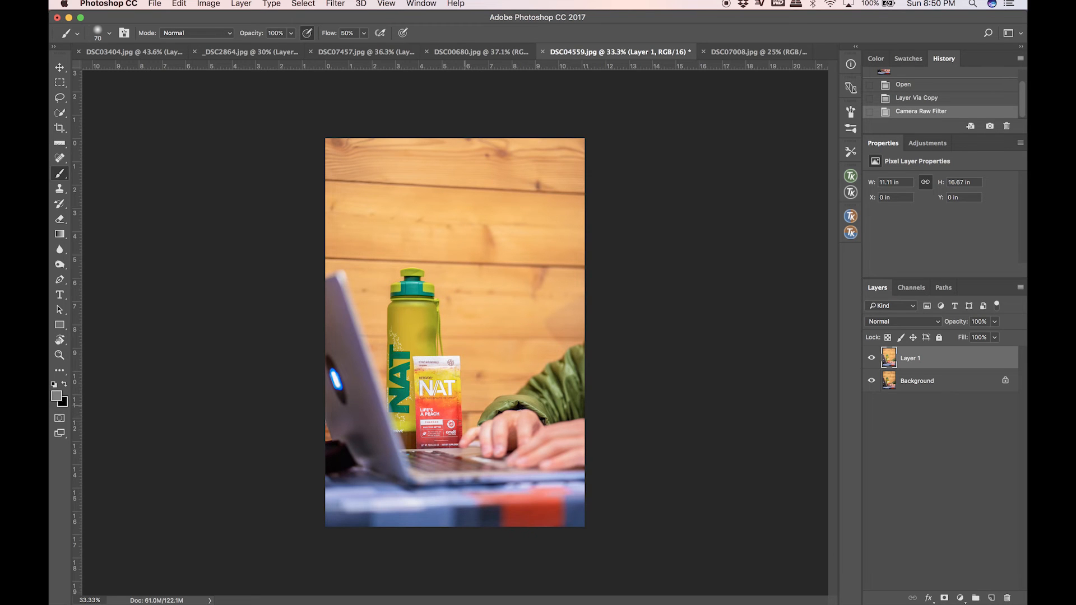
Step: Add a layer mask to Layer 1 of the DSC04559.jpg photo and invert it to black
{"action": "left_click", "coordinate": [944, 596]}
{"action": "key", "text": "i"}
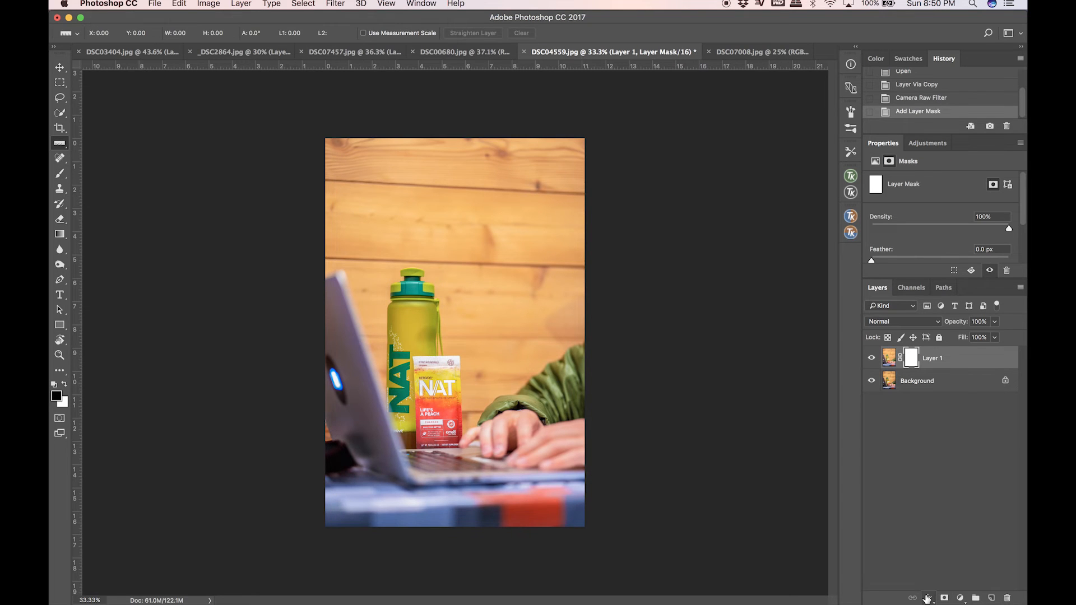
{"action": "key", "text": "super+i"}
Step: Paint with a white 125 px brush on Layer 1's mask over the NAT packet
{"action": "key", "text": "super+equal"}
{"action": "key", "text": "super+equal"}
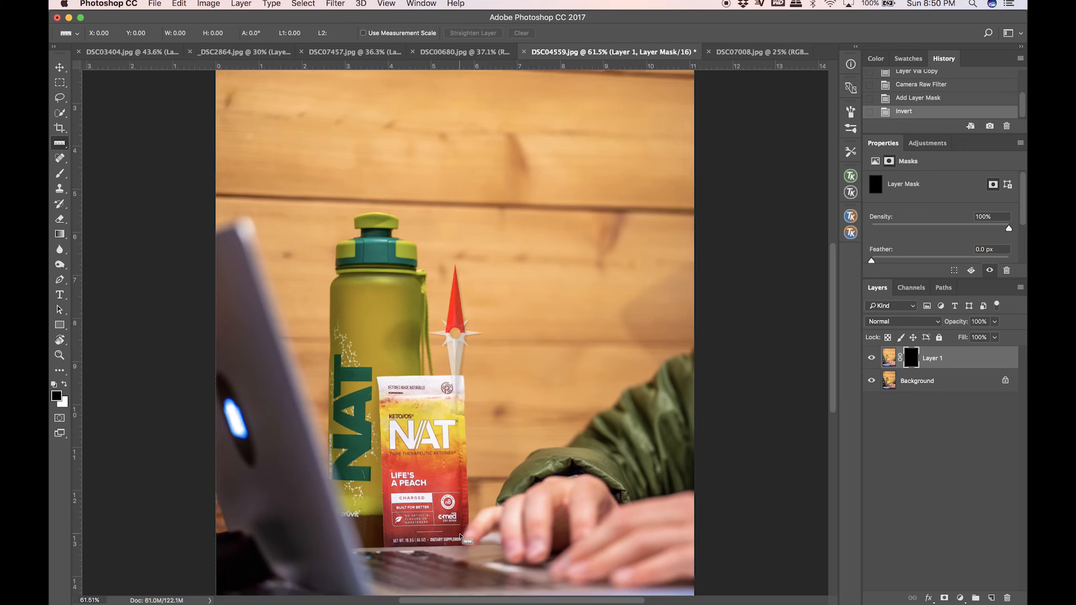
{"action": "key", "text": "b"}
{"action": "key", "text": "x"}
{"action": "scroll", "coordinate": [459, 534], "scroll_direction": "up", "scroll_amount": 5}
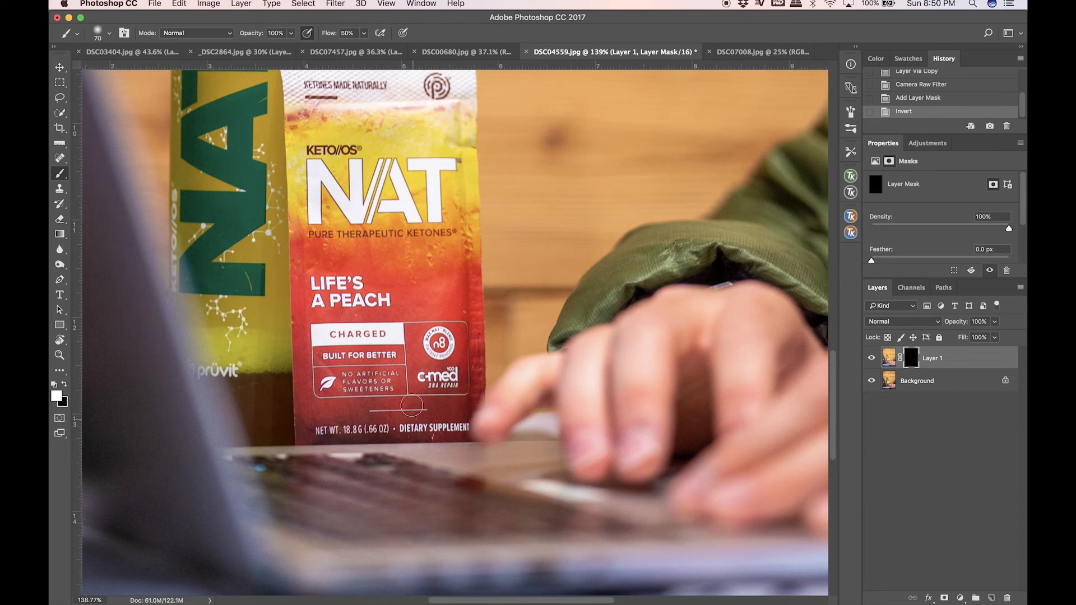
{"action": "scroll", "coordinate": [412, 390], "scroll_direction": "up", "scroll_amount": 3}
{"action": "mouse_move", "coordinate": [360, 345]}
{"action": "left_mouse_down"}
{"action": "mouse_move", "coordinate": [314, 393]}
{"action": "mouse_move", "coordinate": [309, 244]}
{"action": "mouse_move", "coordinate": [429, 400]}
{"action": "left_mouse_up"}
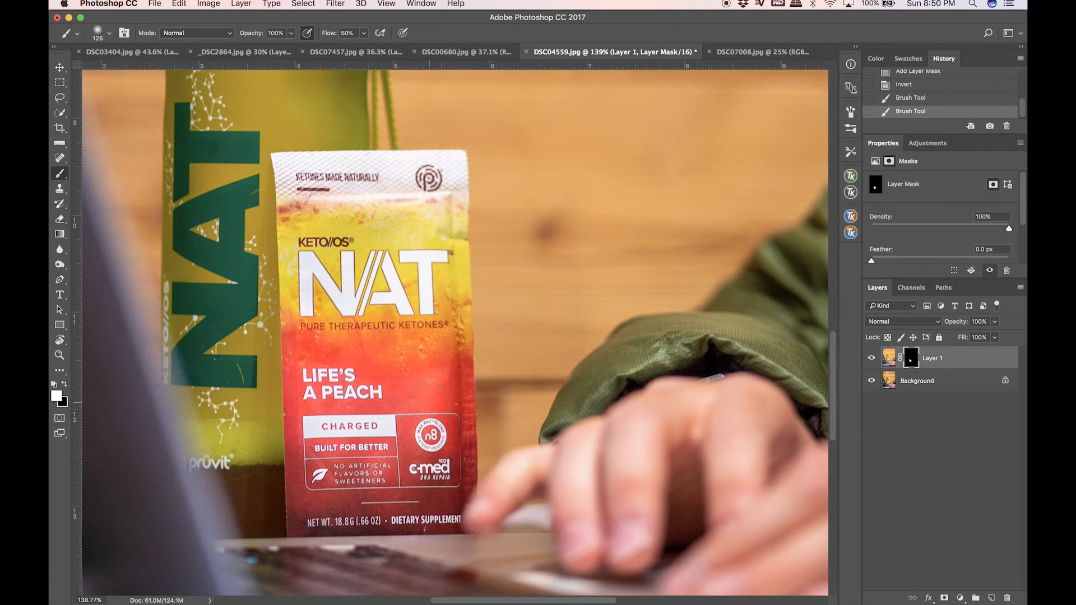
Step: Show the mask as a red overlay and paint white over the packet areas still covered
{"action": "key", "text": "backslash"}
{"action": "mouse_move", "coordinate": [316, 425]}
{"action": "left_mouse_down"}
{"action": "mouse_move", "coordinate": [301, 306]}
{"action": "mouse_move", "coordinate": [308, 222]}
{"action": "mouse_move", "coordinate": [307, 240]}
{"action": "mouse_move", "coordinate": [291, 161]}
{"action": "mouse_move", "coordinate": [334, 174]}
{"action": "mouse_move", "coordinate": [320, 175]}
{"action": "mouse_move", "coordinate": [447, 176]}
{"action": "mouse_move", "coordinate": [437, 190]}
{"action": "mouse_move", "coordinate": [445, 173]}
{"action": "mouse_move", "coordinate": [444, 339]}
{"action": "mouse_move", "coordinate": [443, 239]}
{"action": "mouse_move", "coordinate": [440, 299]}
{"action": "mouse_move", "coordinate": [417, 323]}
{"action": "mouse_move", "coordinate": [398, 217]}
{"action": "mouse_move", "coordinate": [386, 276]}
{"action": "mouse_move", "coordinate": [363, 275]}
{"action": "mouse_move", "coordinate": [369, 207]}
{"action": "mouse_move", "coordinate": [329, 238]}
{"action": "mouse_move", "coordinate": [404, 206]}
{"action": "mouse_move", "coordinate": [375, 366]}
{"action": "mouse_move", "coordinate": [409, 224]}
{"action": "left_mouse_up"}
{"action": "mouse_move", "coordinate": [415, 365]}
{"action": "left_mouse_down"}
{"action": "mouse_move", "coordinate": [432, 471]}
{"action": "mouse_move", "coordinate": [353, 471]}
{"action": "mouse_move", "coordinate": [325, 443]}
{"action": "mouse_move", "coordinate": [303, 339]}
{"action": "mouse_move", "coordinate": [325, 538]}
{"action": "mouse_move", "coordinate": [396, 507]}
{"action": "mouse_move", "coordinate": [331, 477]}
{"action": "mouse_move", "coordinate": [320, 414]}
{"action": "left_mouse_up"}
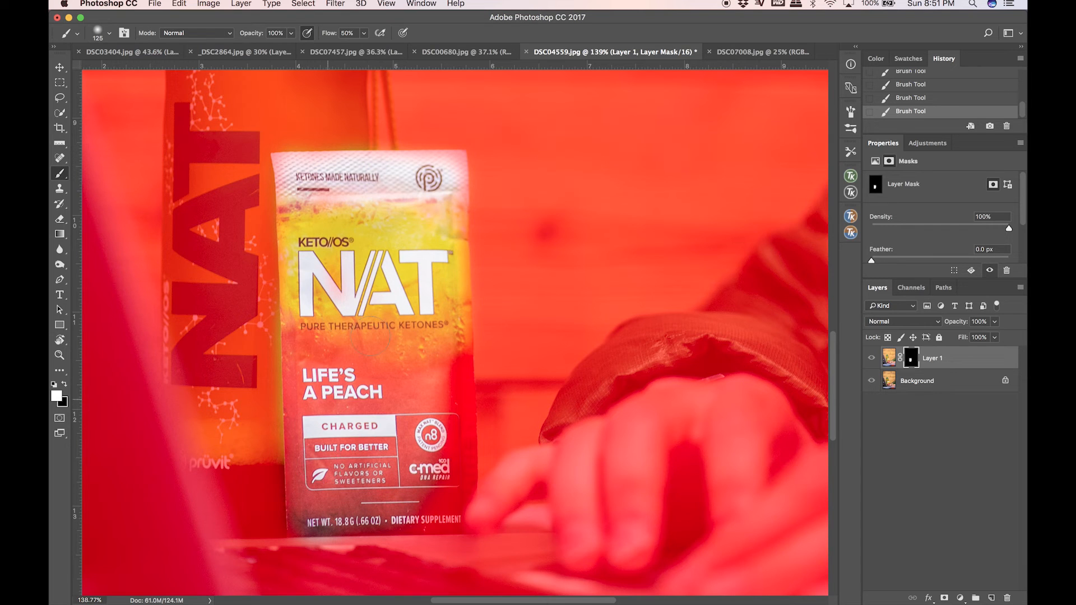
{"action": "mouse_move", "coordinate": [437, 365]}
{"action": "left_mouse_down"}
{"action": "mouse_move", "coordinate": [446, 390]}
{"action": "mouse_move", "coordinate": [449, 304]}
{"action": "mouse_move", "coordinate": [455, 493]}
{"action": "mouse_move", "coordinate": [456, 482]}
{"action": "mouse_move", "coordinate": [428, 514]}
{"action": "mouse_move", "coordinate": [441, 514]}
{"action": "mouse_move", "coordinate": [398, 517]}
{"action": "left_mouse_up"}
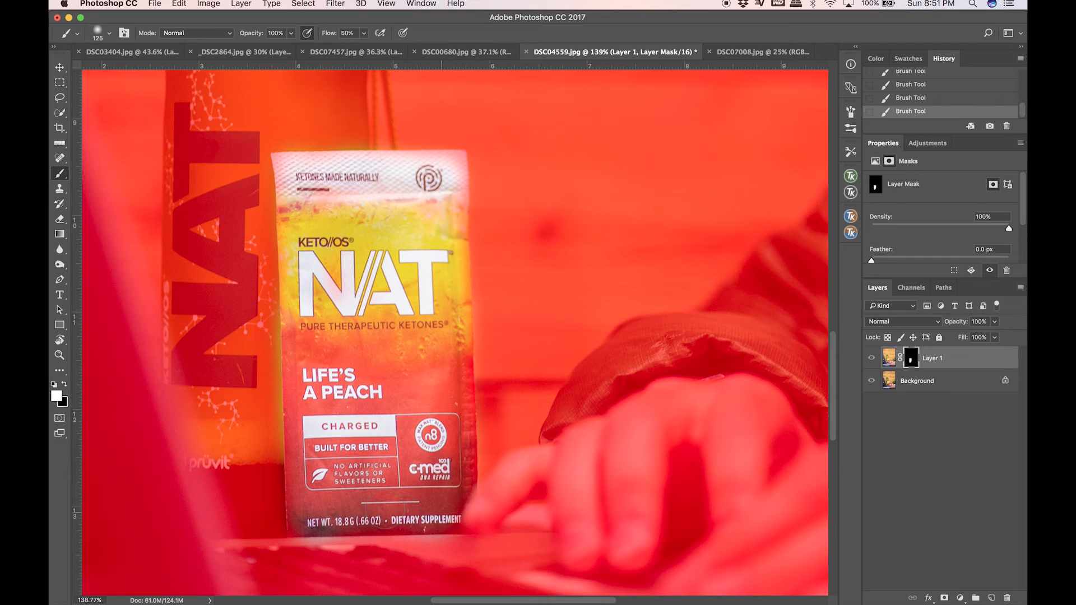
Step: Paint black with a smaller brush along the packet's bottom edge, hide the mask overlay, and swap the foreground back to white
{"action": "key", "text": "p"}
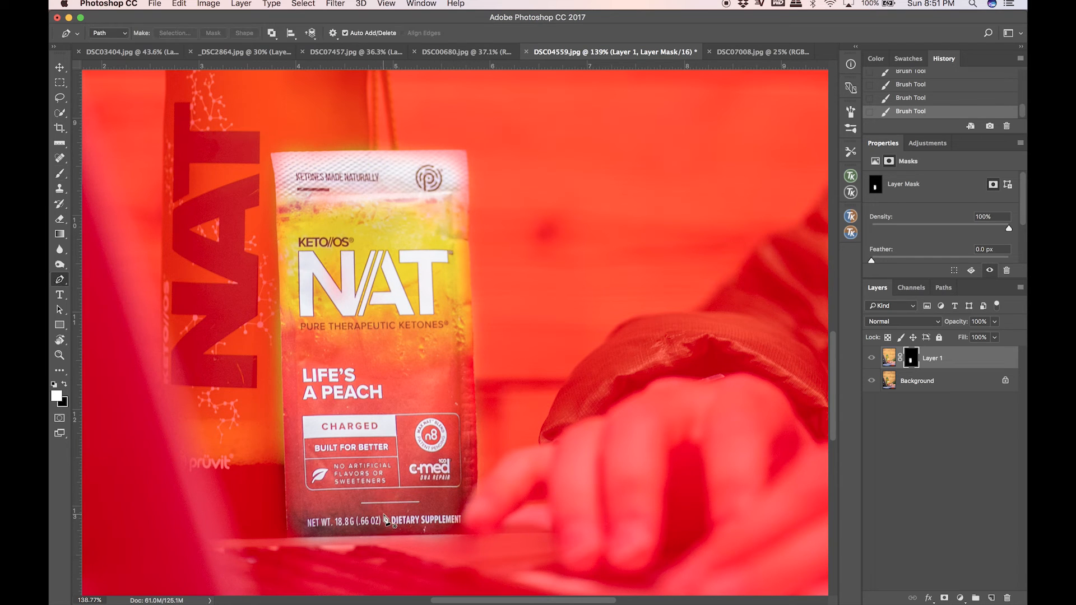
{"action": "key", "text": "b"}
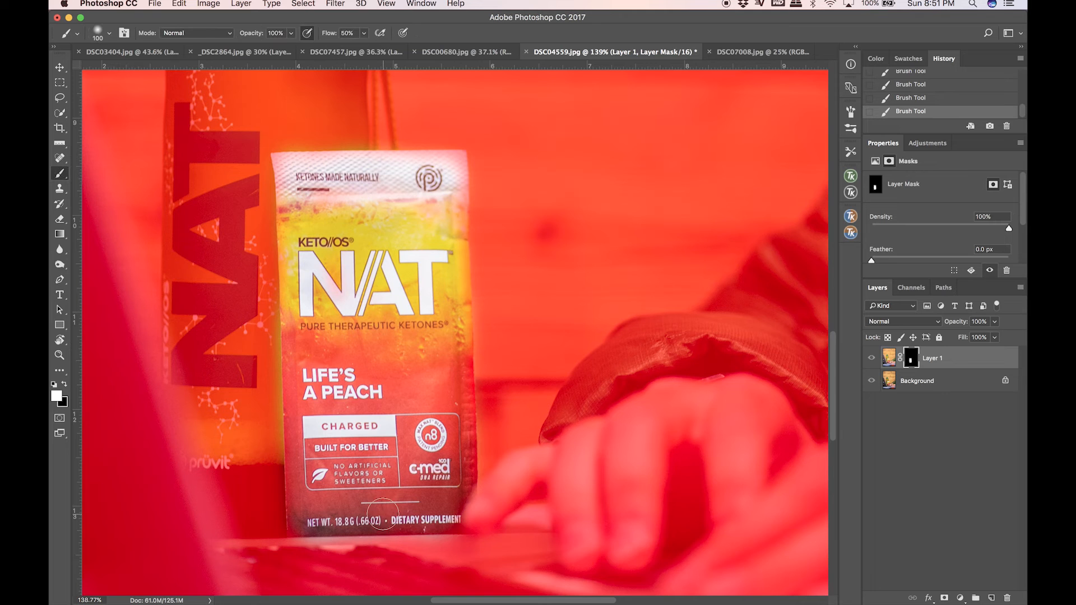
{"action": "key", "text": "x"}
{"action": "mouse_move", "coordinate": [328, 549]}
{"action": "left_mouse_down"}
{"action": "mouse_move", "coordinate": [302, 551]}
{"action": "mouse_move", "coordinate": [418, 550]}
{"action": "left_mouse_up"}
{"action": "scroll", "coordinate": [458, 335], "scroll_direction": "down", "scroll_amount": 3}
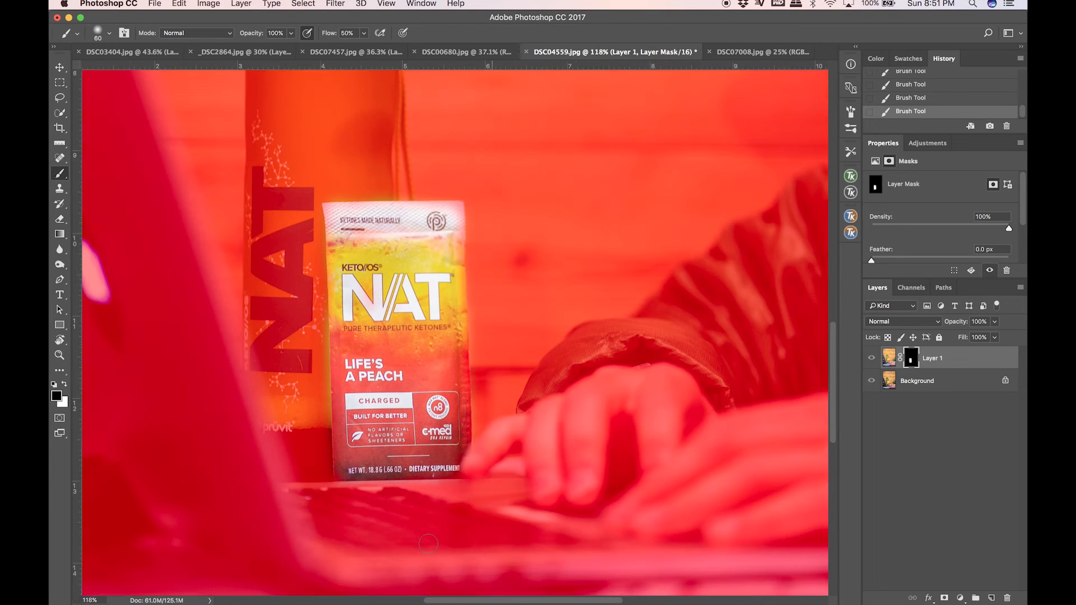
{"action": "key", "text": "backslash"}
{"action": "key", "text": "x"}
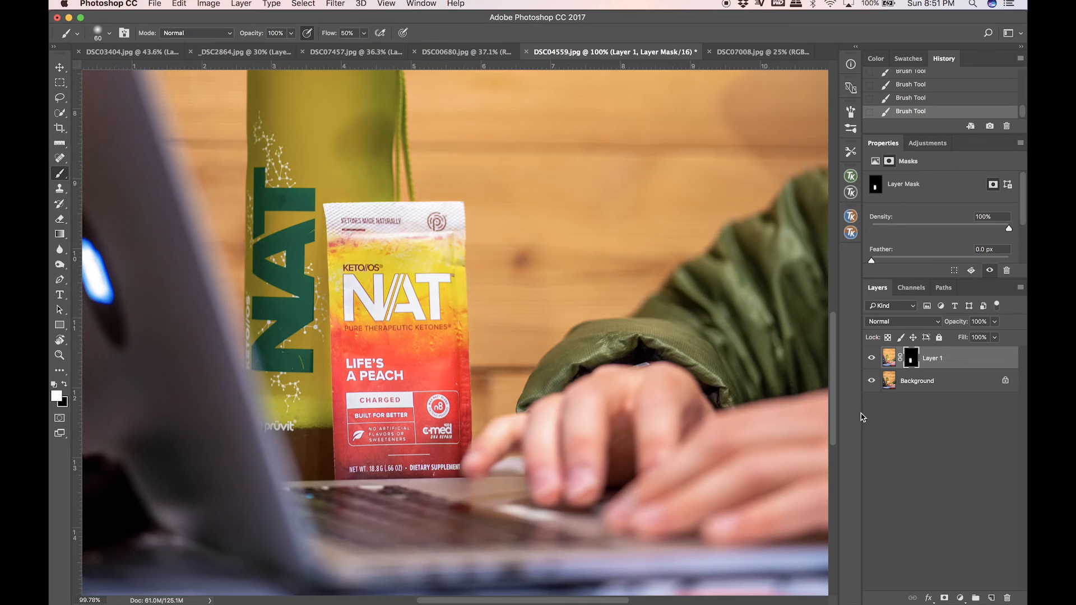
{"action": "scroll", "coordinate": [688, 347], "scroll_direction": "down", "scroll_amount": 5}
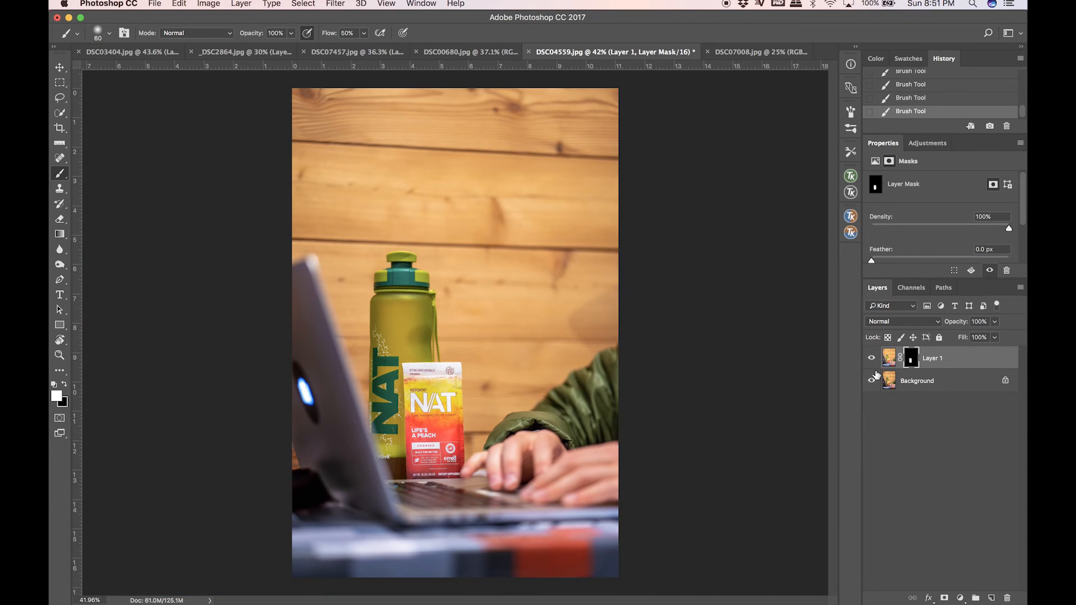
Step: Reduce Layer 1's opacity to 69% and compare the NAT packet with the layer hidden and shown
{"action": "left_click", "coordinate": [872, 358]}
{"action": "left_click", "coordinate": [873, 358]}
{"action": "left_click_drag", "start_coordinate": [960, 328], "coordinate": [951, 328]}
{"action": "left_click", "coordinate": [872, 359]}
{"action": "left_click", "coordinate": [872, 359]}
{"action": "left_click", "coordinate": [873, 359]}
{"action": "left_click", "coordinate": [873, 359]}
{"action": "key", "text": "v"}
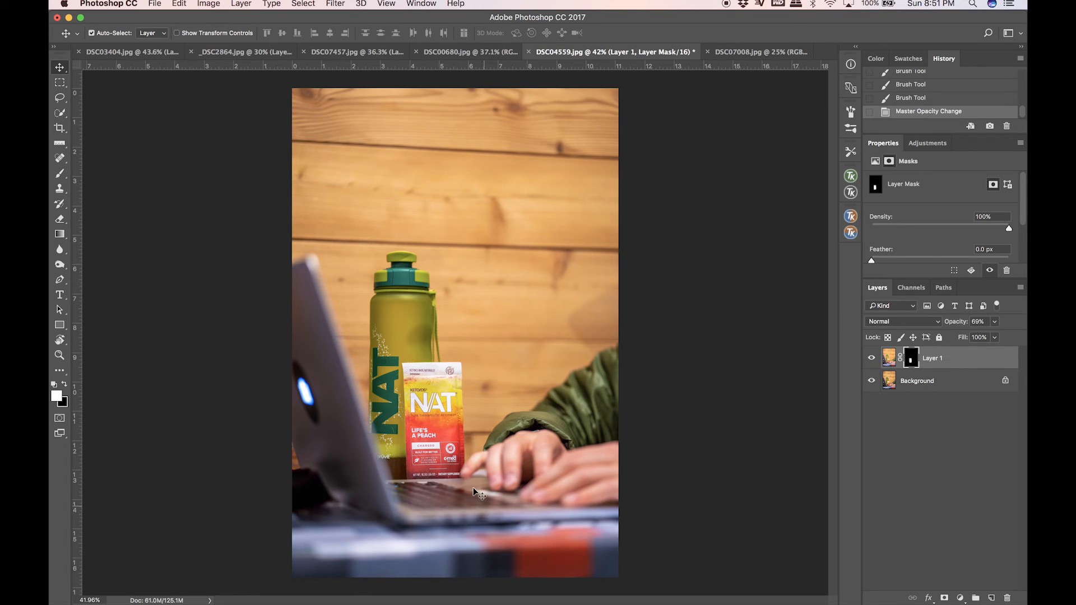
Step: Switch to Lightroom Classic and activate the Radial Filter on the NAT packet photo
{"action": "mouse_move", "coordinate": [593, 603]}
{"action": "mouse_move", "coordinate": [795, 602]}
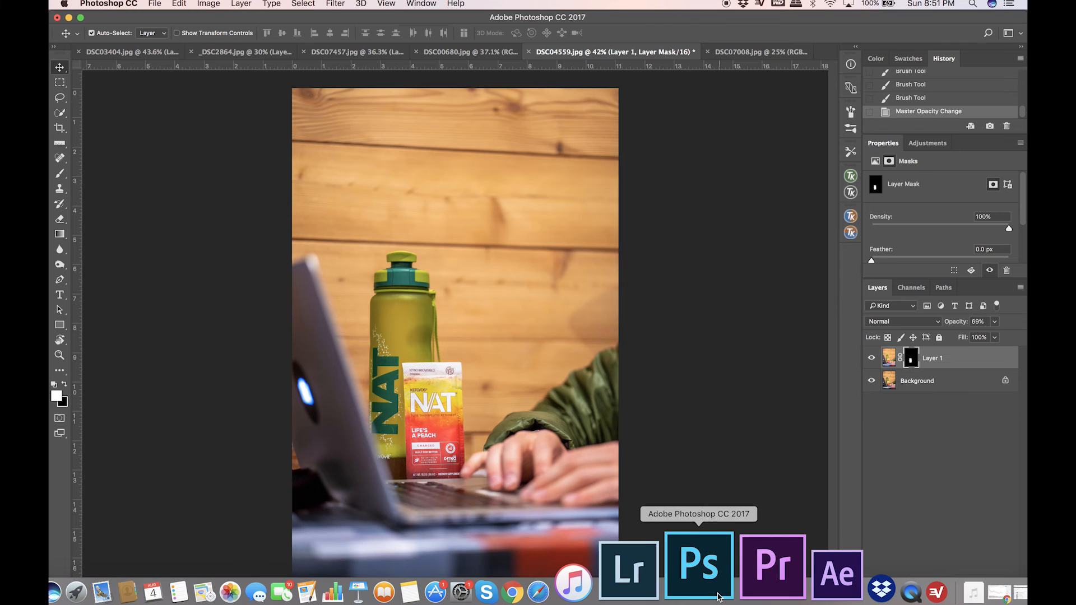
{"action": "left_click", "coordinate": [671, 566]}
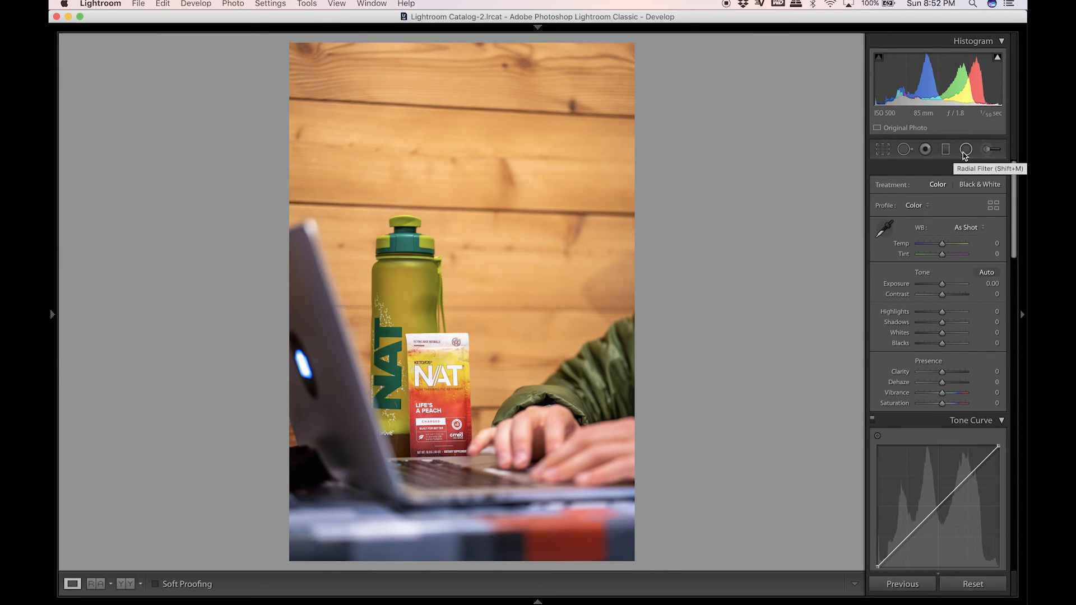
{"action": "left_click", "coordinate": [964, 153]}
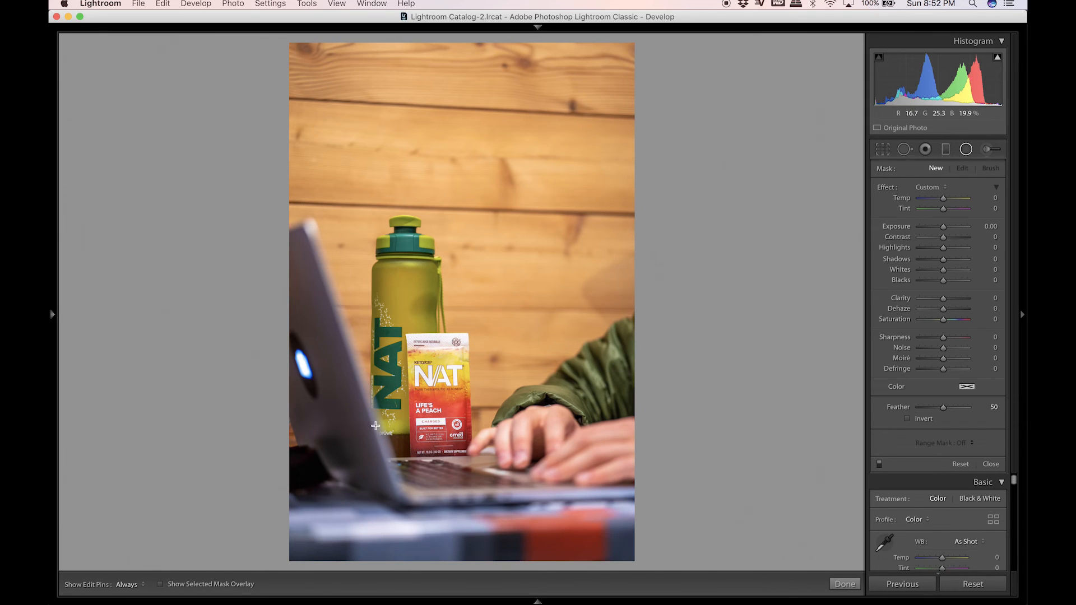
{"action": "left_click_drag", "start_coordinate": [434, 387], "coordinate": [480, 460]}
{"action": "left_click_drag", "start_coordinate": [454, 416], "coordinate": [458, 422]}
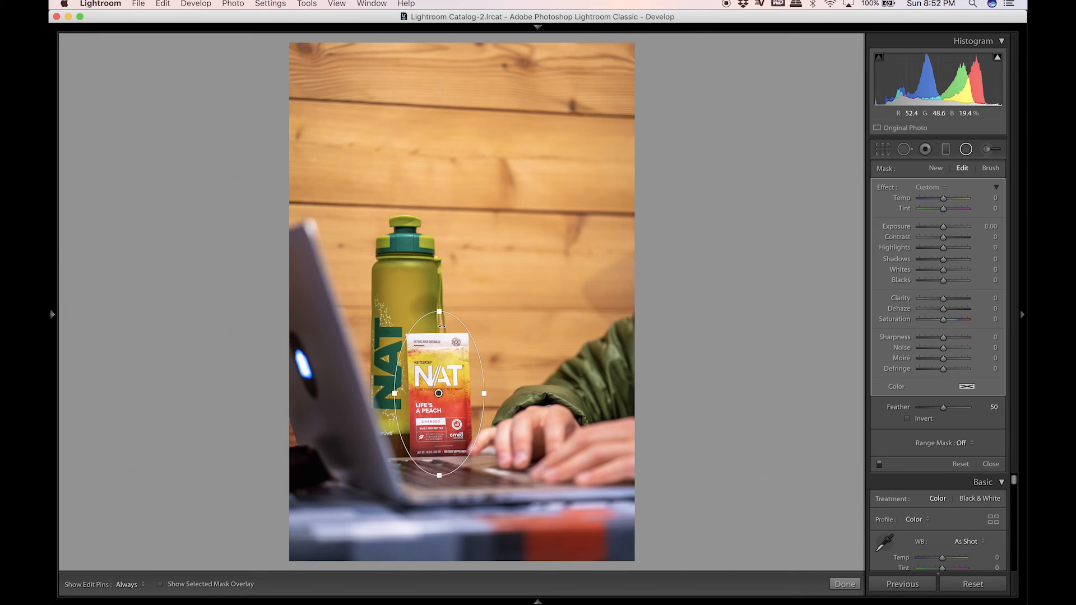
{"action": "key", "text": "Delete"}
Step: Draw an elliptical radial filter around the NAT packet, inverted to affect the inside, with Exposure 1.35 and Saturation 45
{"action": "left_click_drag", "start_coordinate": [456, 409], "coordinate": [485, 469]}
{"action": "left_click_drag", "start_coordinate": [439, 370], "coordinate": [441, 382]}
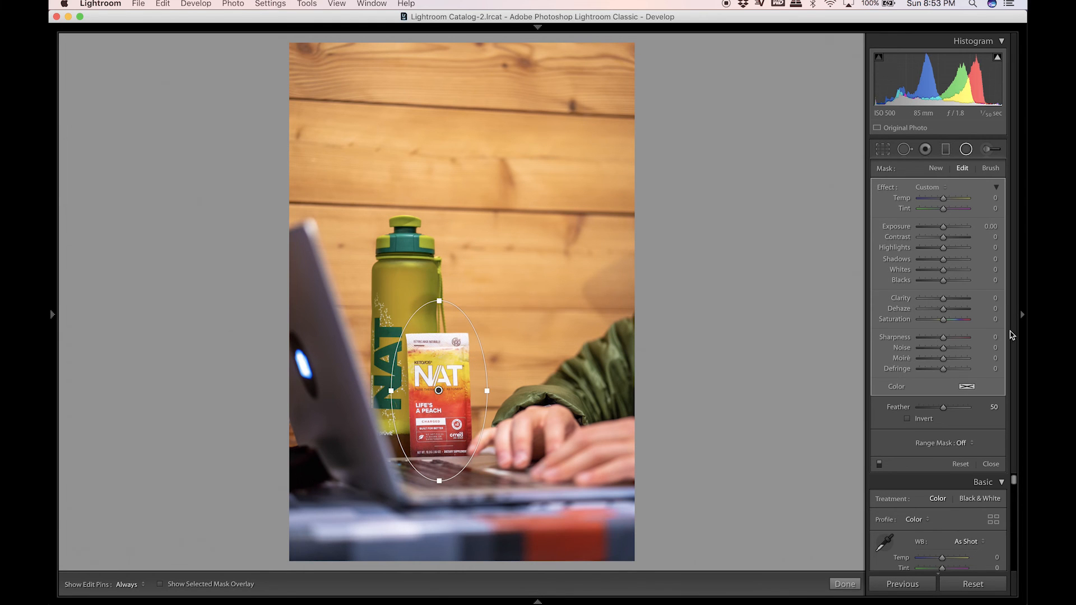
{"action": "left_click_drag", "start_coordinate": [945, 229], "coordinate": [955, 229]}
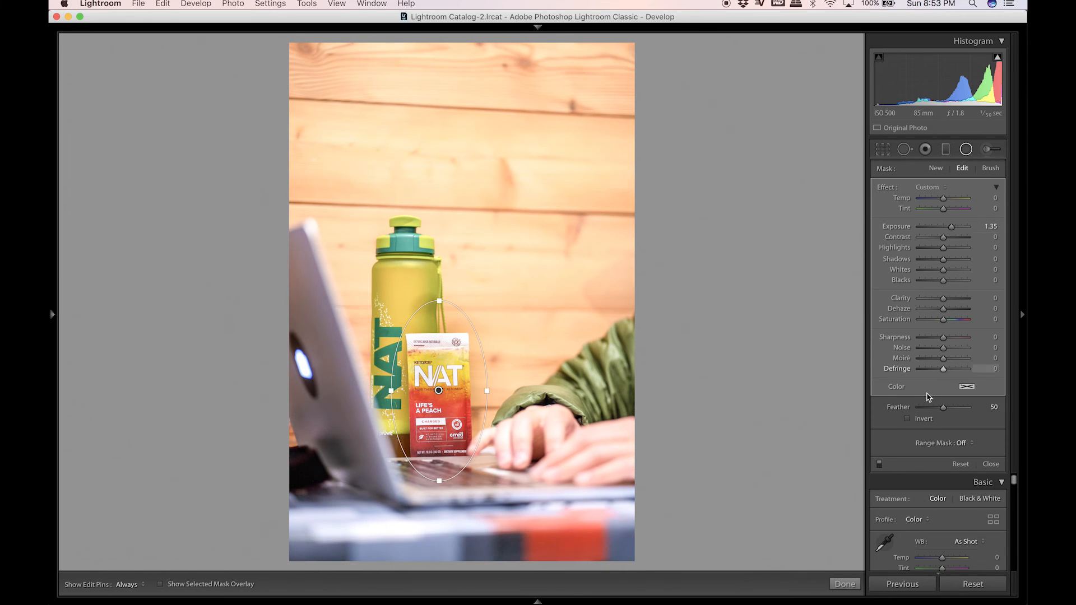
{"action": "left_click", "coordinate": [907, 419]}
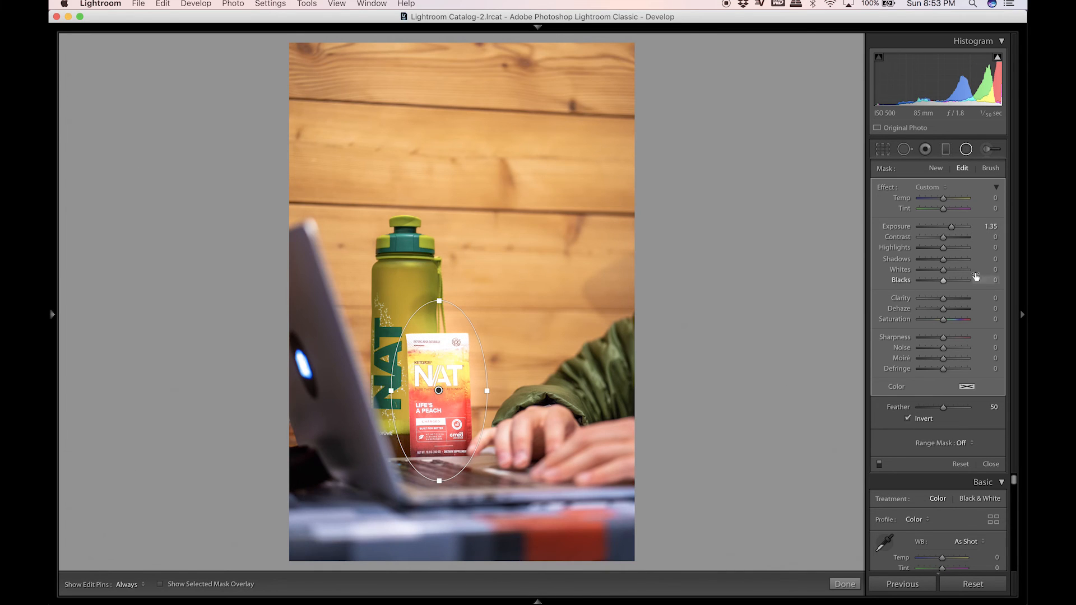
{"action": "left_click_drag", "start_coordinate": [944, 319], "coordinate": [953, 319]}
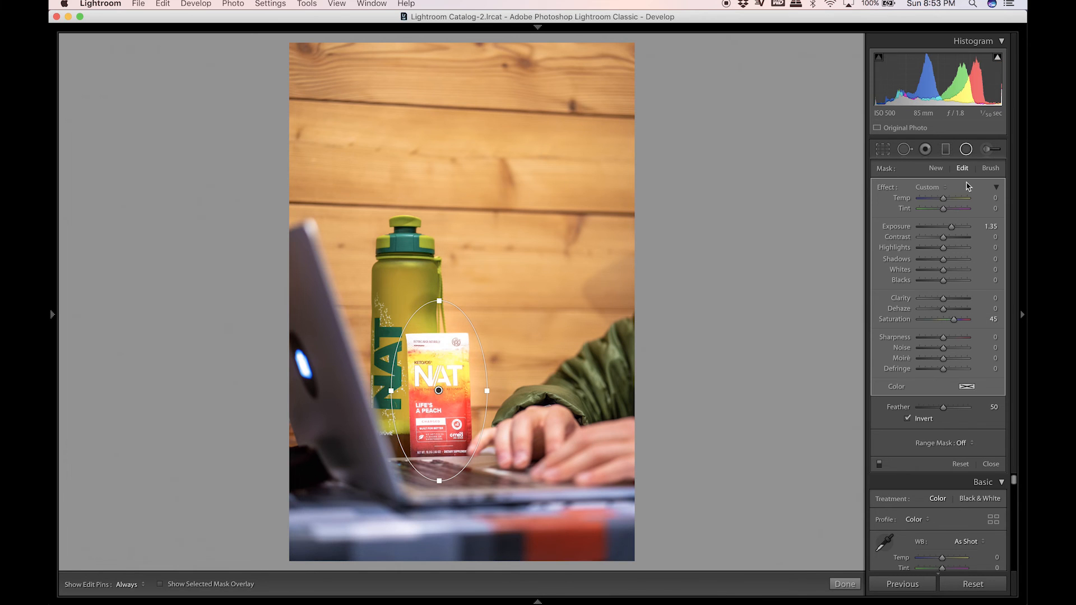
Step: Examine the radial filter's effect on and around the NAT packet up close, with the filter closed and reselected
{"action": "left_click", "coordinate": [968, 148]}
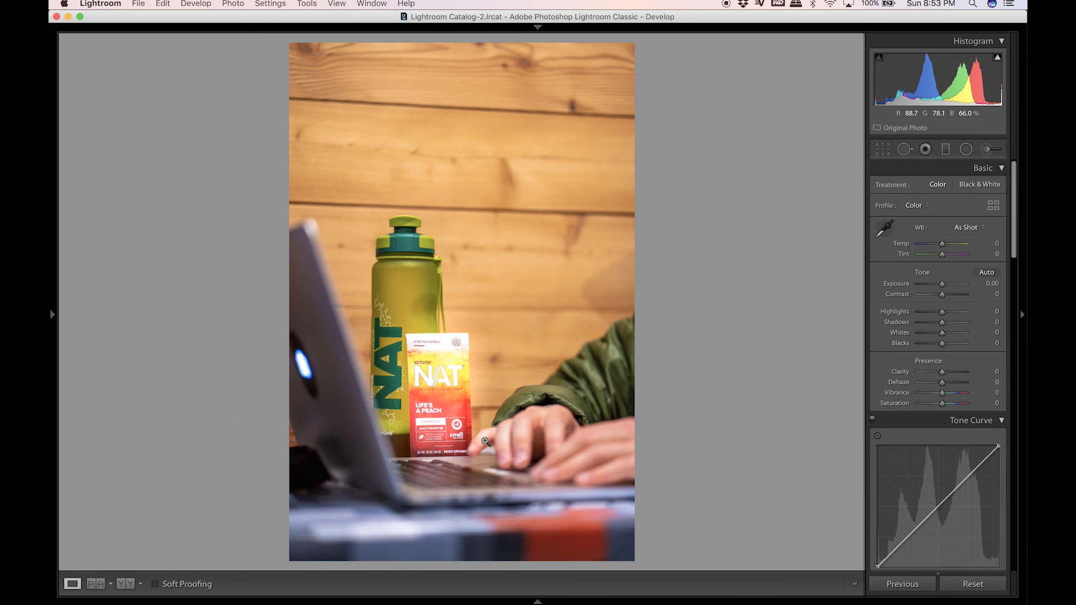
{"action": "left_click", "coordinate": [446, 373]}
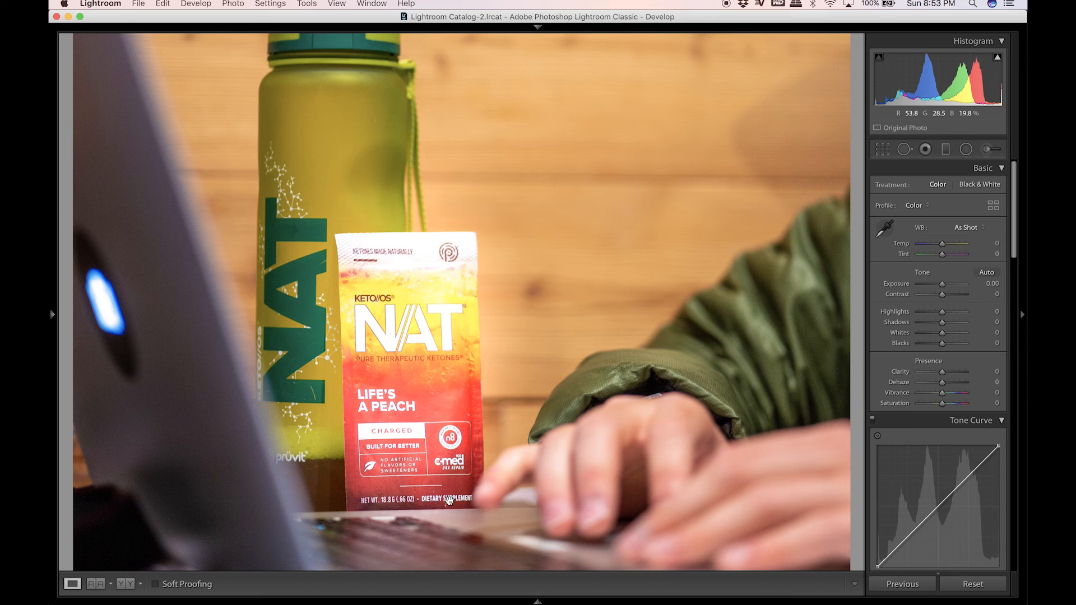
{"action": "left_click", "coordinate": [966, 149]}
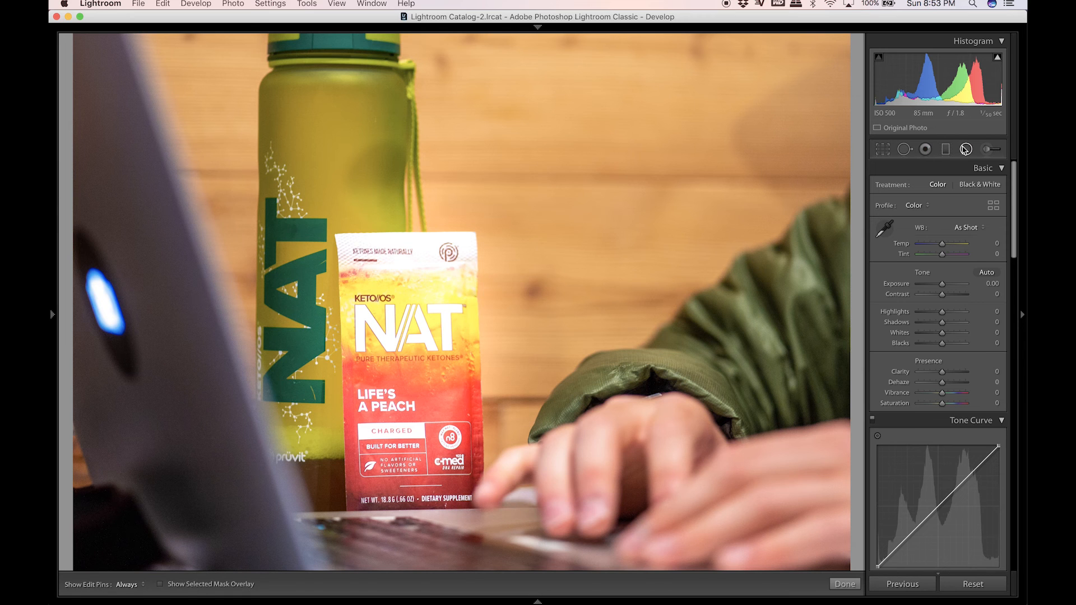
{"action": "left_click_drag", "start_coordinate": [413, 361], "coordinate": [518, 564]}
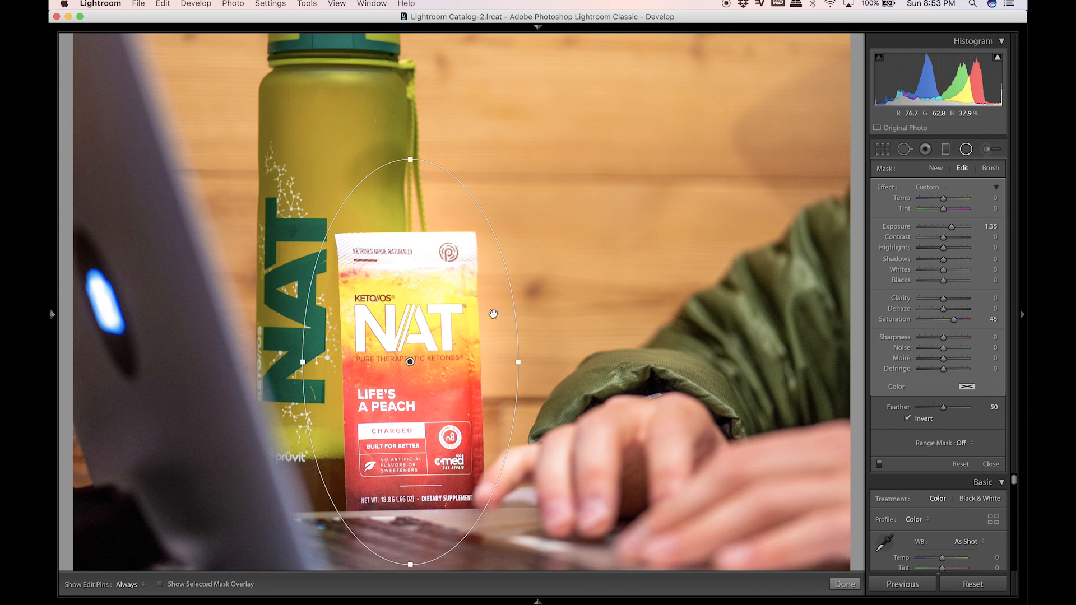
{"action": "mouse_move", "coordinate": [684, 602]}
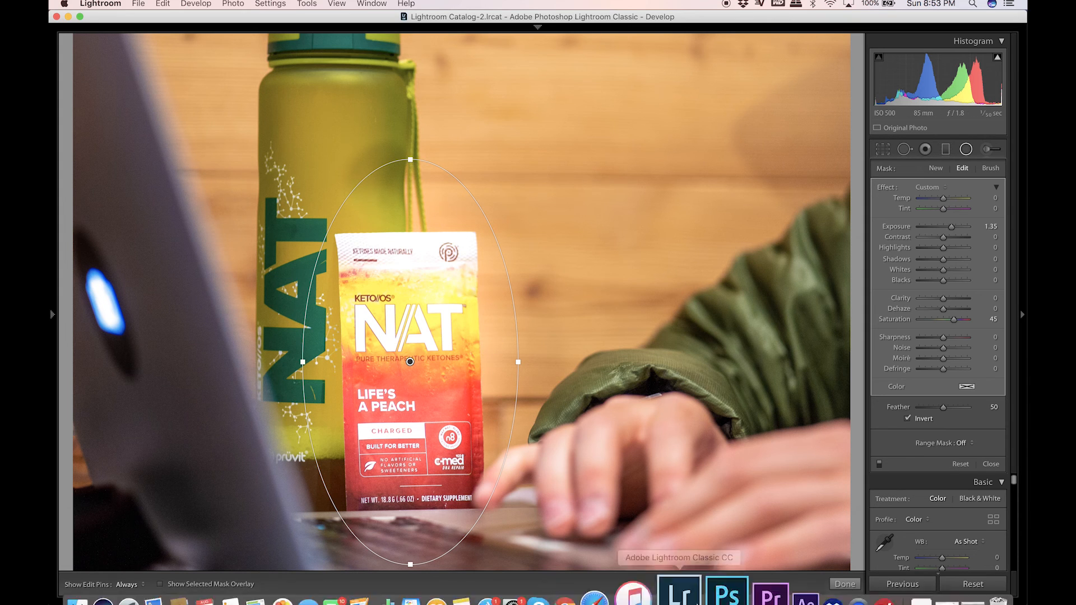
{"action": "left_click", "coordinate": [715, 569]}
{"action": "left_click", "coordinate": [691, 594]}
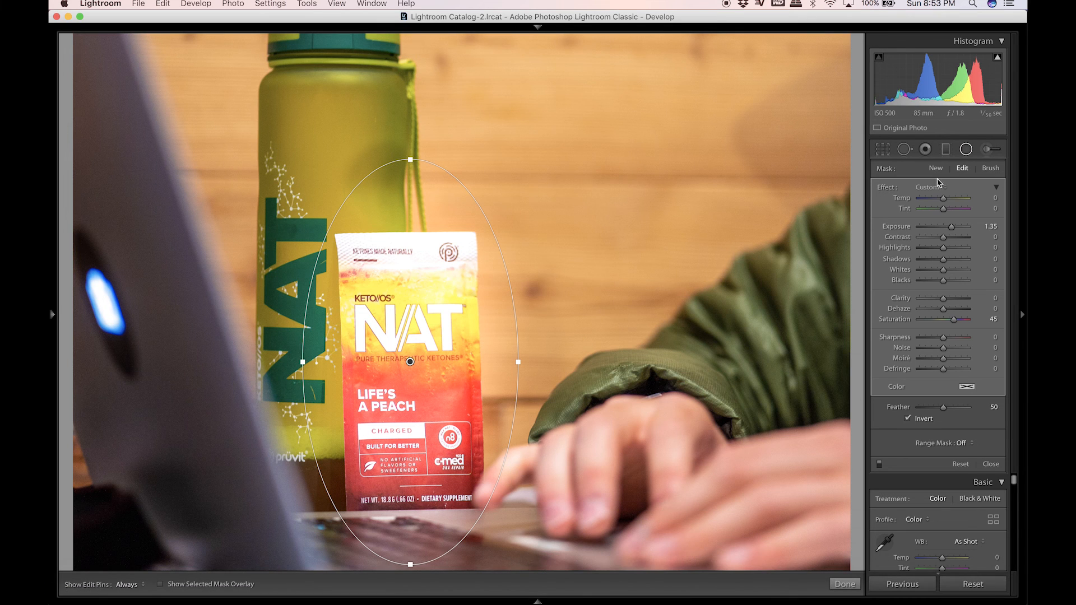
{"action": "left_click", "coordinate": [966, 149]}
{"action": "left_click", "coordinate": [733, 168]}
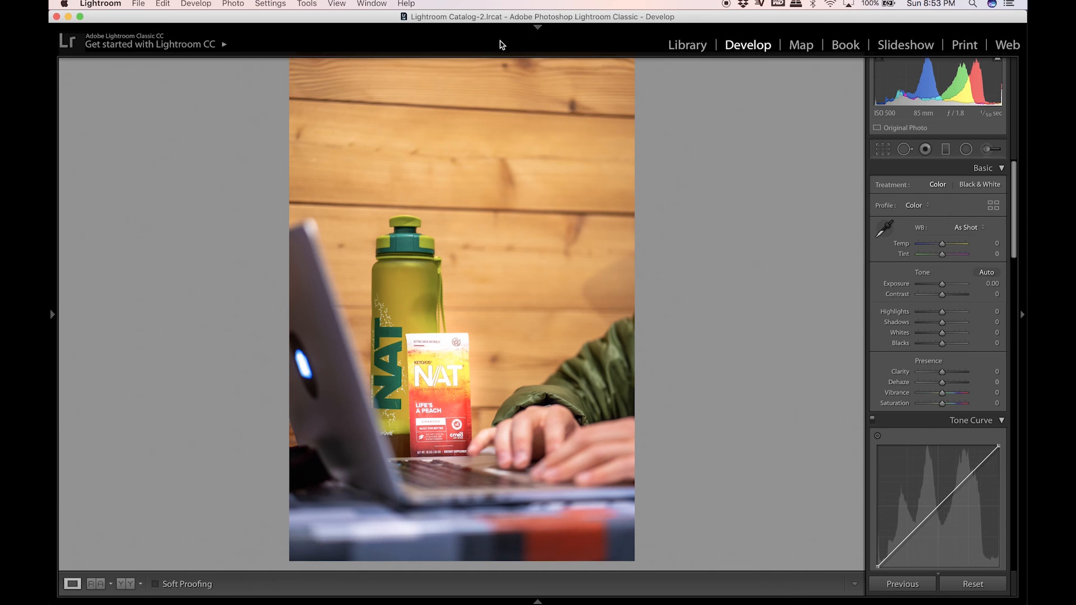
Step: Open the pink Colorado hat photo from the Library for editing in Develop
{"action": "left_click", "coordinate": [691, 46]}
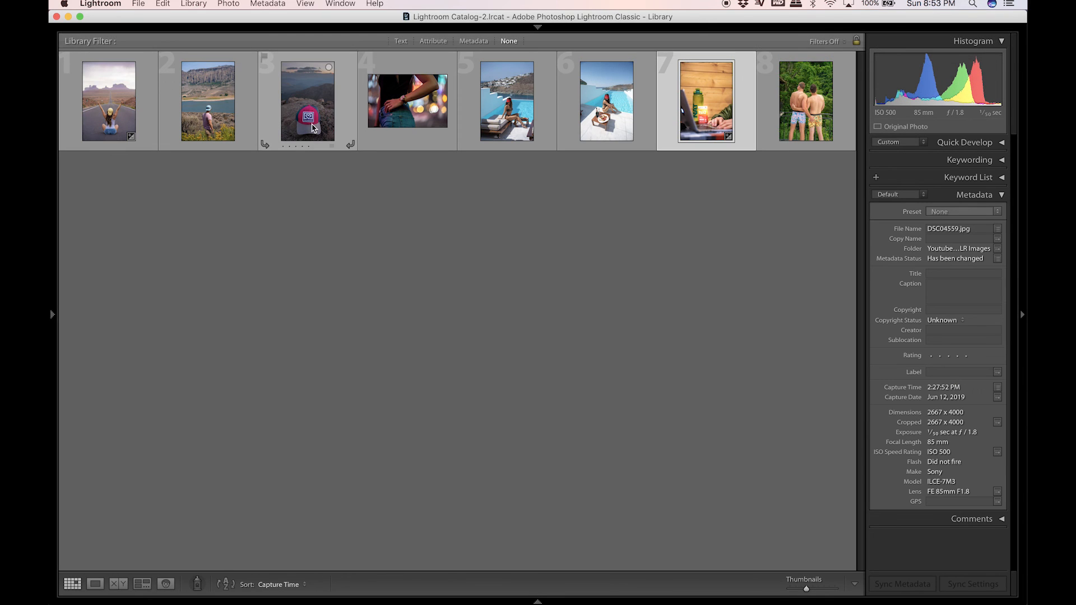
{"action": "left_click", "coordinate": [313, 126]}
{"action": "mouse_move", "coordinate": [705, 29]}
{"action": "left_click", "coordinate": [747, 43]}
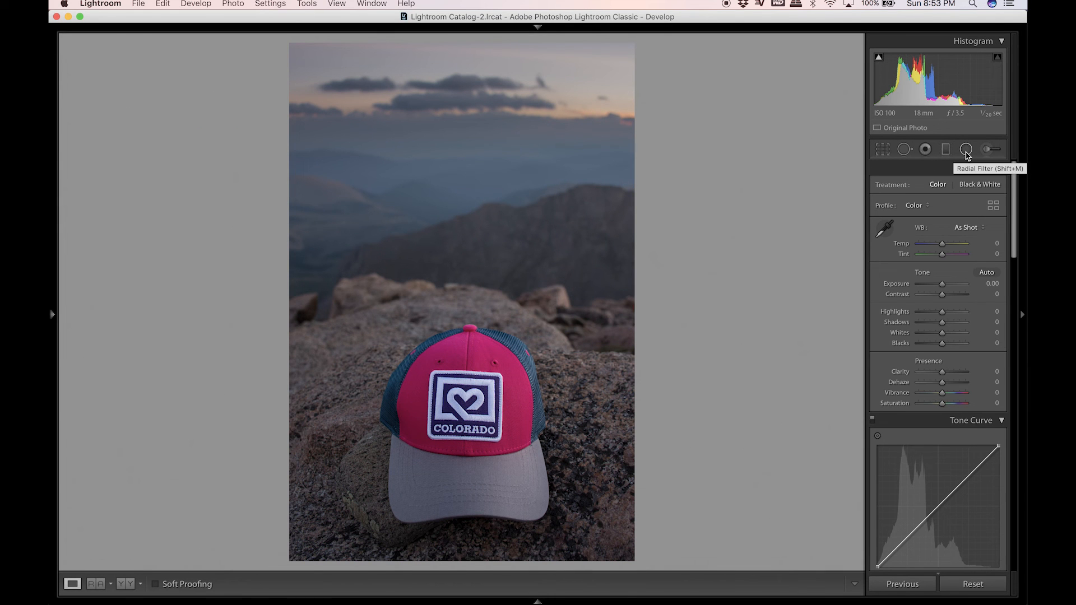
Step: Draw an inverted radial filter around the Colorado hat with Exposure 1.70 and Highlights −53
{"action": "left_click", "coordinate": [966, 150]}
{"action": "left_click_drag", "start_coordinate": [451, 383], "coordinate": [580, 536]}
{"action": "left_click_drag", "start_coordinate": [510, 435], "coordinate": [527, 474]}
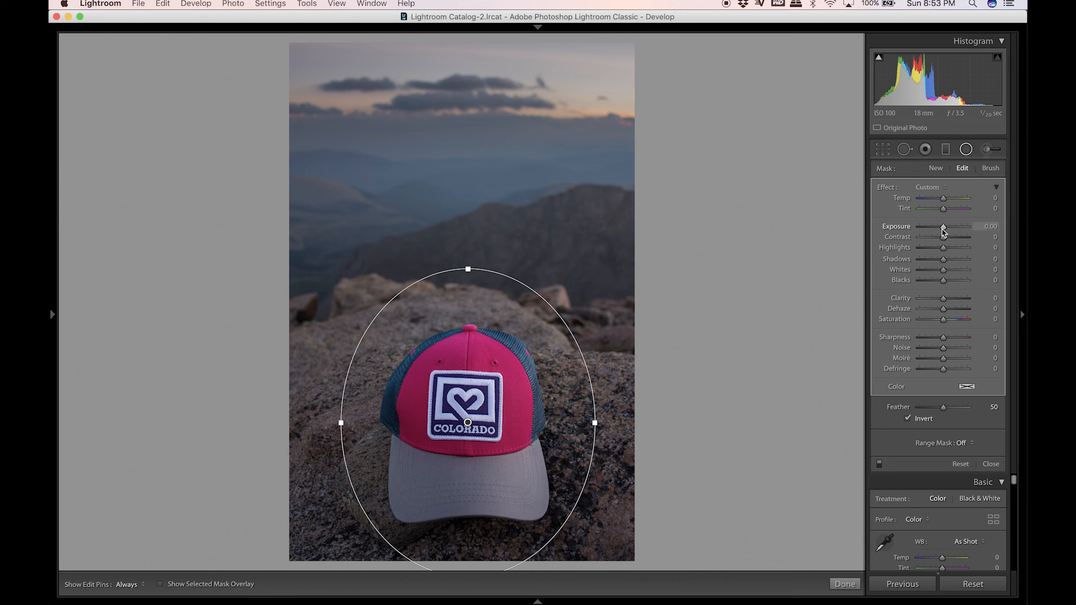
{"action": "scroll", "coordinate": [944, 232], "scroll_direction": "up", "scroll_amount": 14}
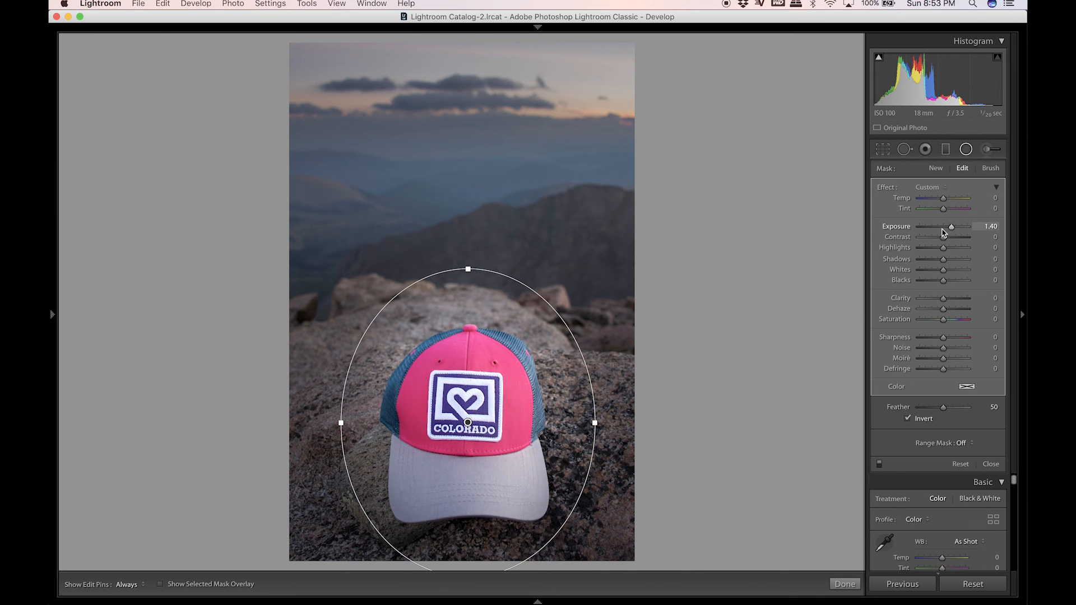
{"action": "scroll", "coordinate": [944, 231], "scroll_direction": "up", "scroll_amount": 3}
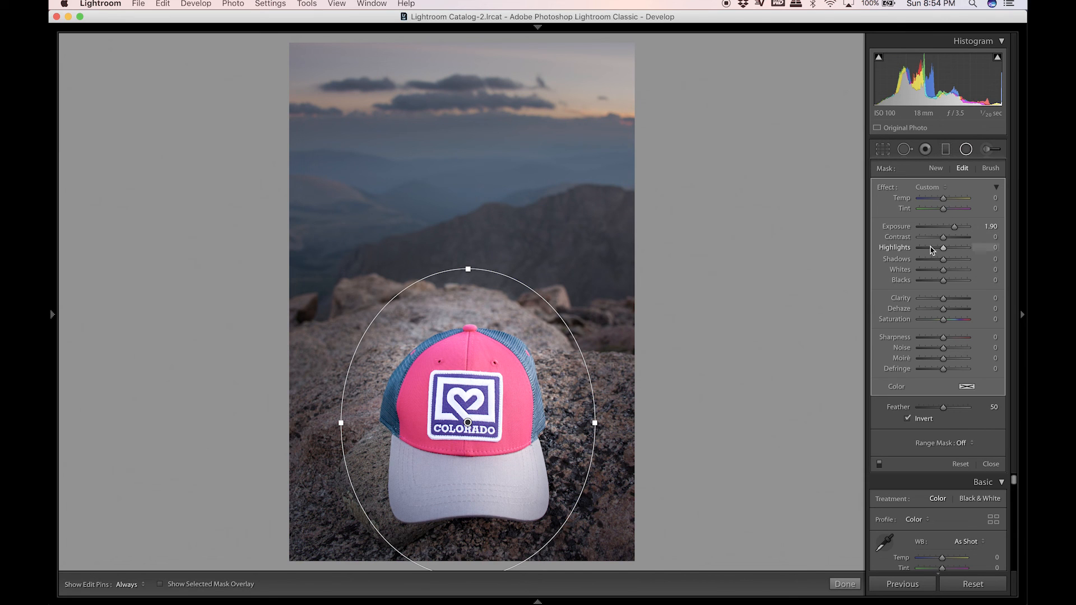
{"action": "left_click_drag", "start_coordinate": [934, 250], "coordinate": [920, 250]}
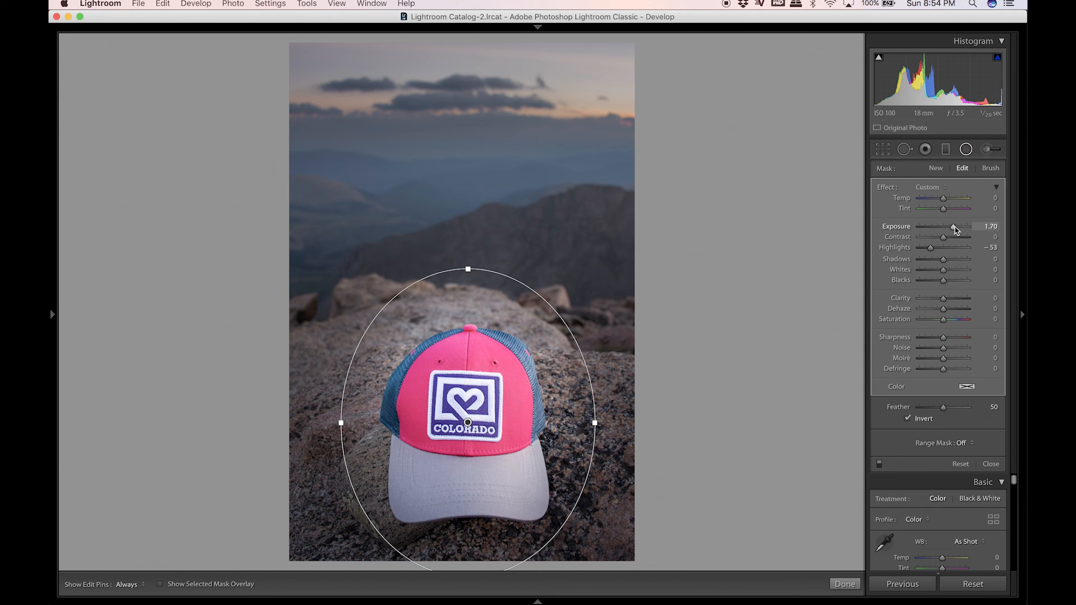
Step: Shrink the radial filter's ellipse to fit the Colorado hat closely, and discard the filter
{"action": "left_click_drag", "start_coordinate": [468, 269], "coordinate": [464, 308]}
{"action": "left_click_drag", "start_coordinate": [595, 424], "coordinate": [552, 424]}
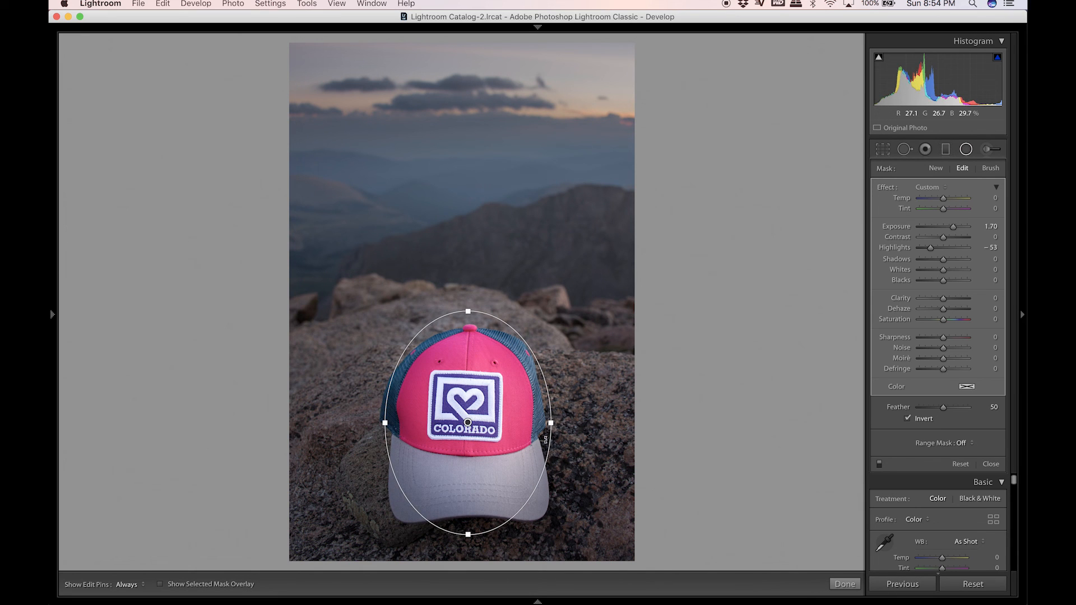
{"action": "left_click_drag", "start_coordinate": [468, 311], "coordinate": [468, 324]}
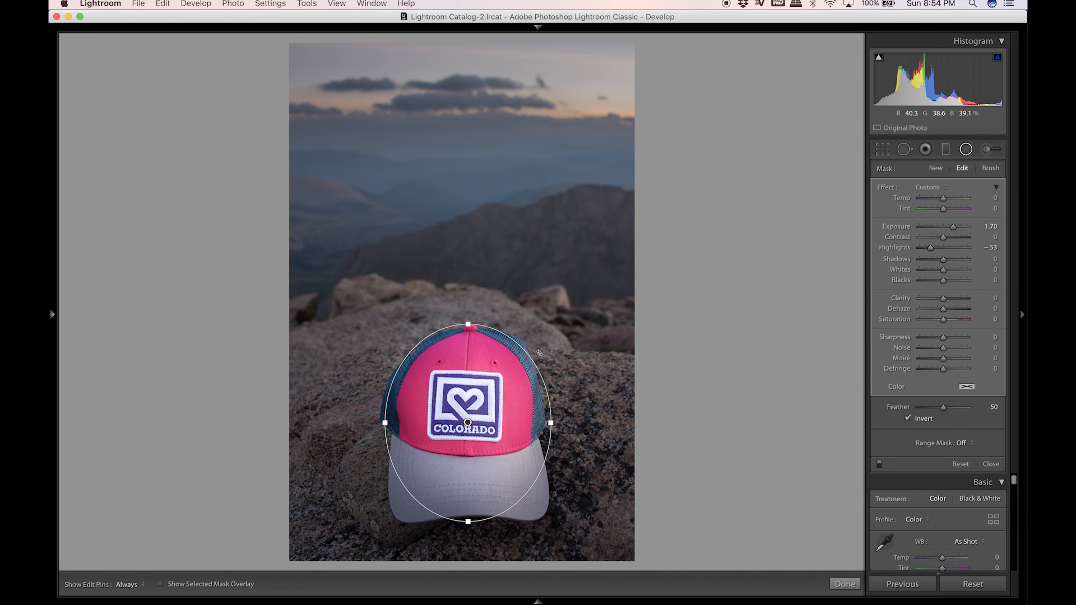
{"action": "left_click", "coordinate": [936, 168]}
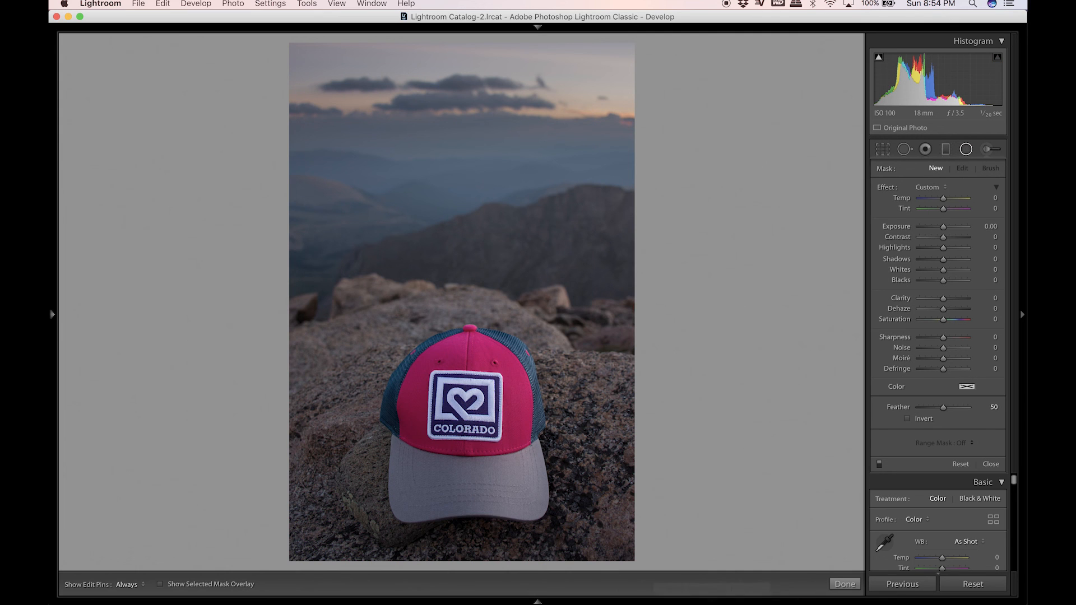
Step: Switch back to Photoshop and review the DSC00680, DSC07457, _DSC2864 and DSC03404 photos in turn
{"action": "mouse_move", "coordinate": [703, 569]}
{"action": "left_click", "coordinate": [703, 566]}
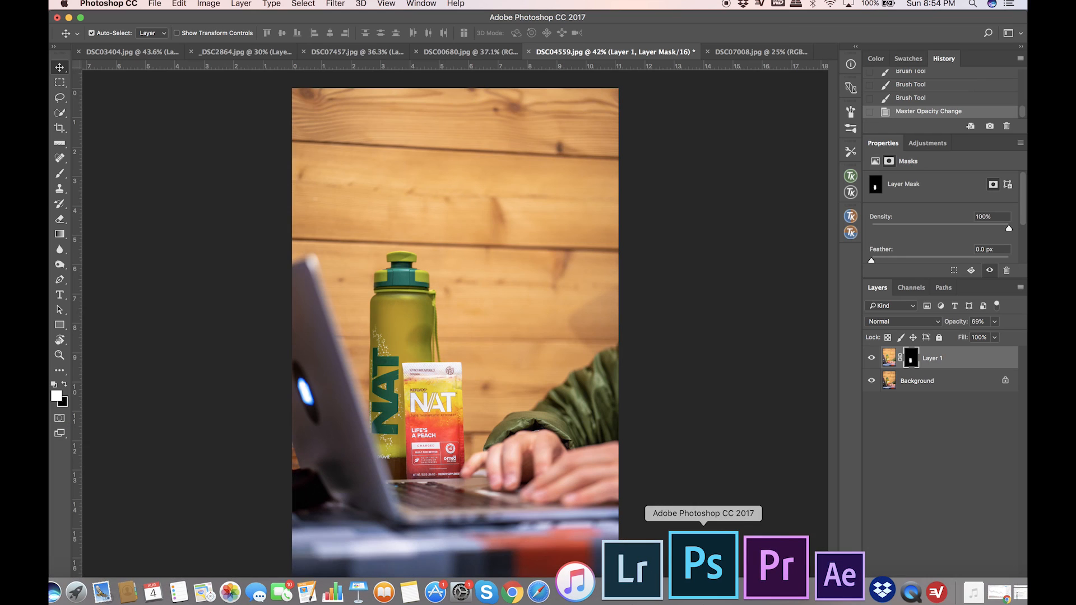
{"action": "left_click", "coordinate": [448, 57]}
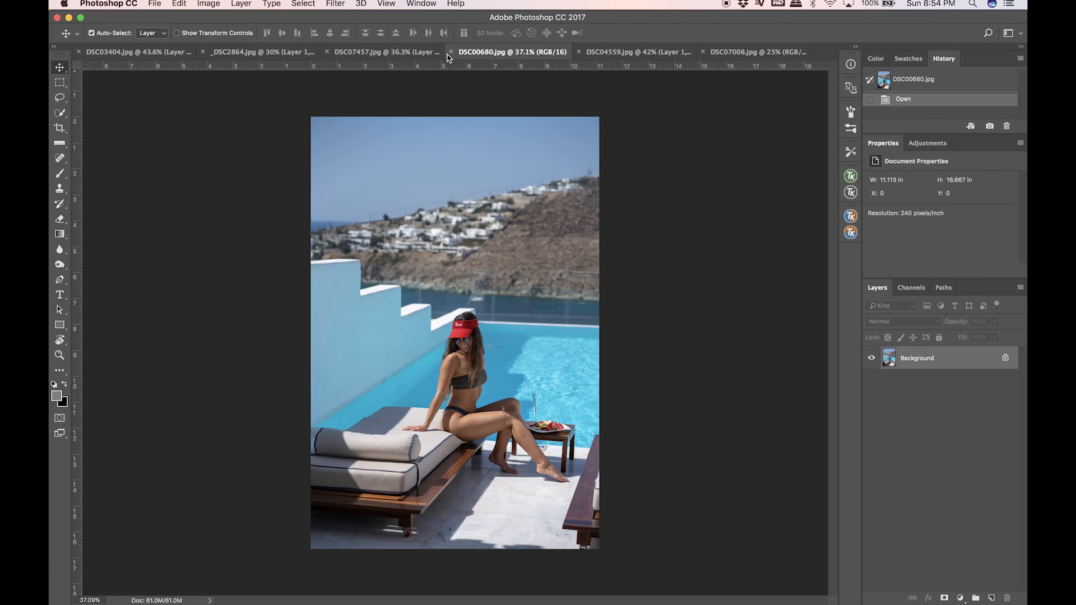
{"action": "left_click", "coordinate": [397, 55]}
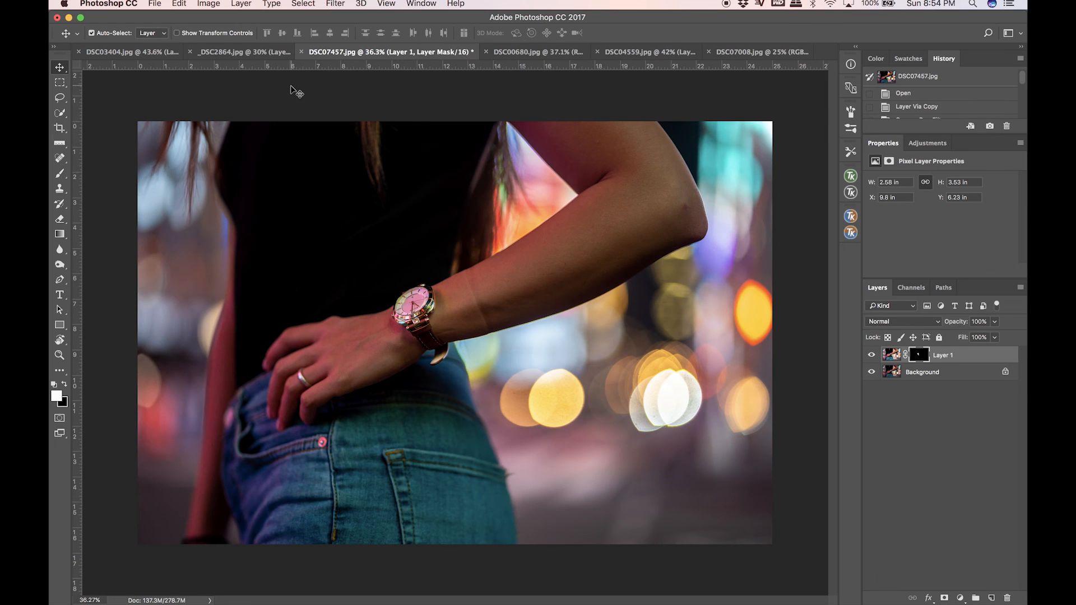
{"action": "left_click", "coordinate": [230, 53]}
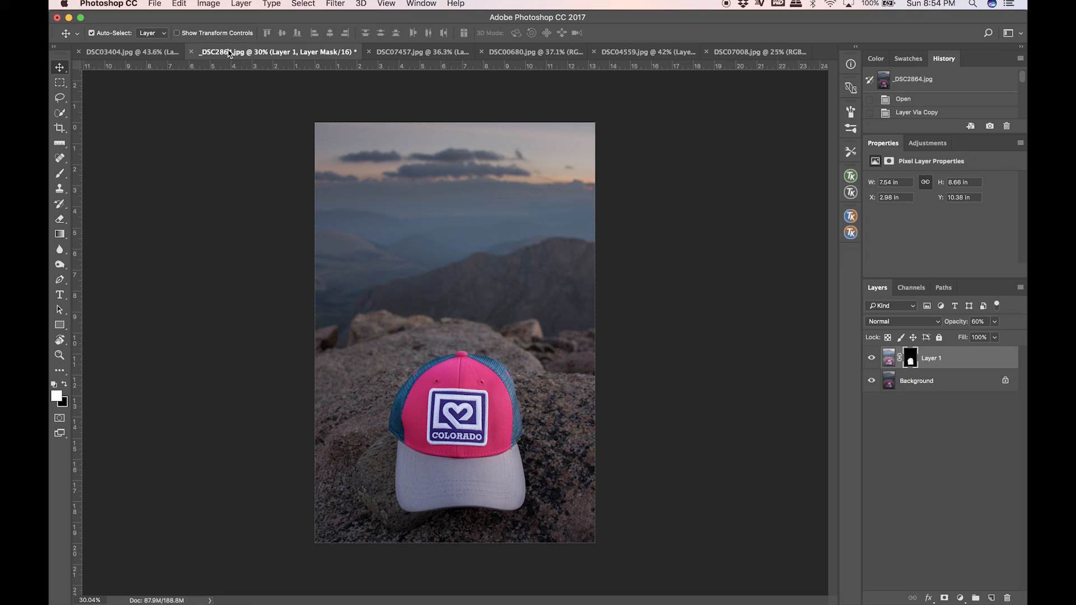
{"action": "left_click", "coordinate": [135, 52]}
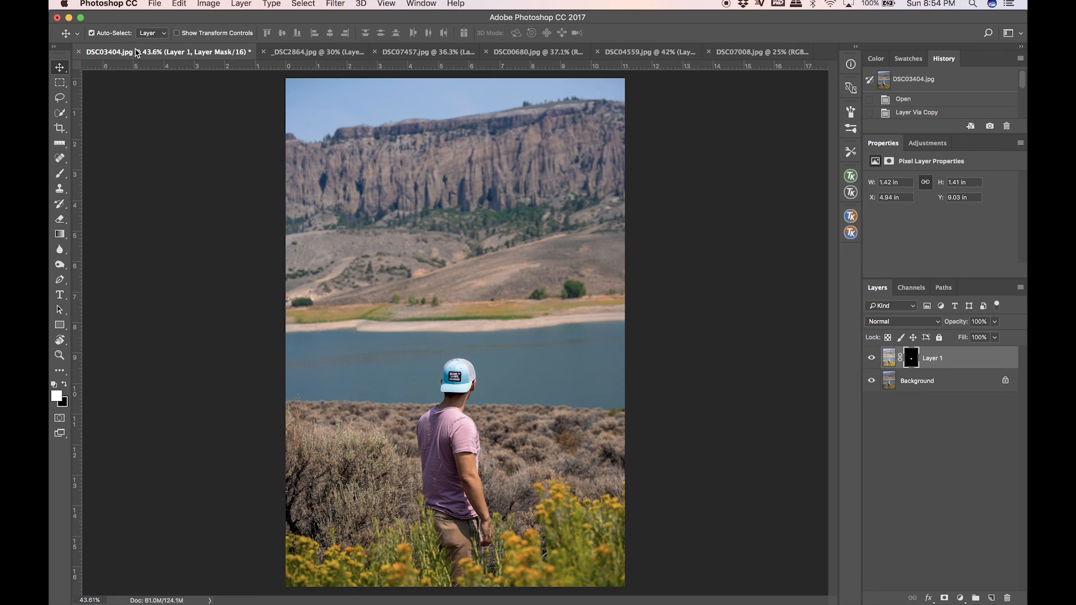